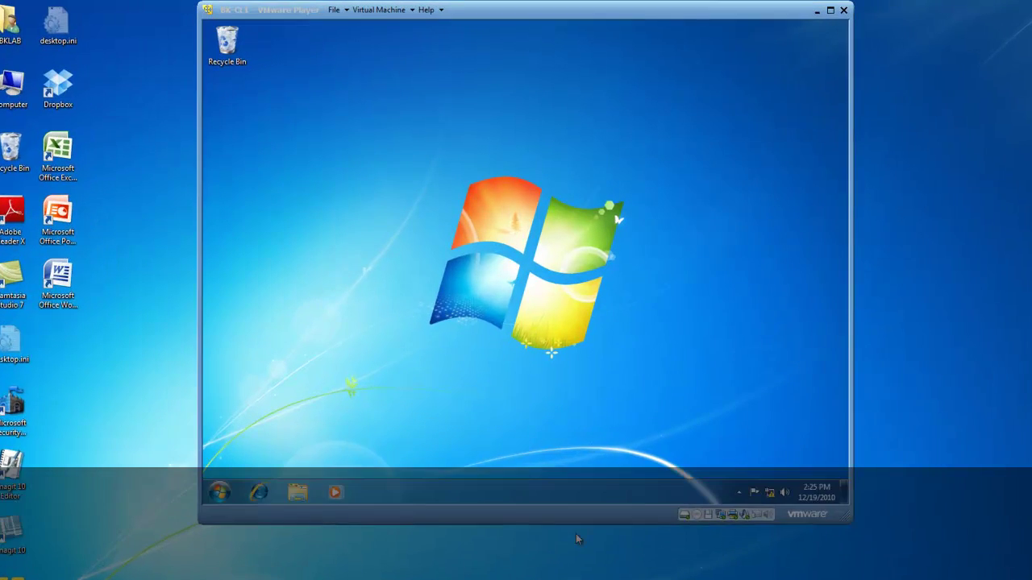
In the virtual machine, browse to the support folder on Local Disk (C:)
click(492, 449)
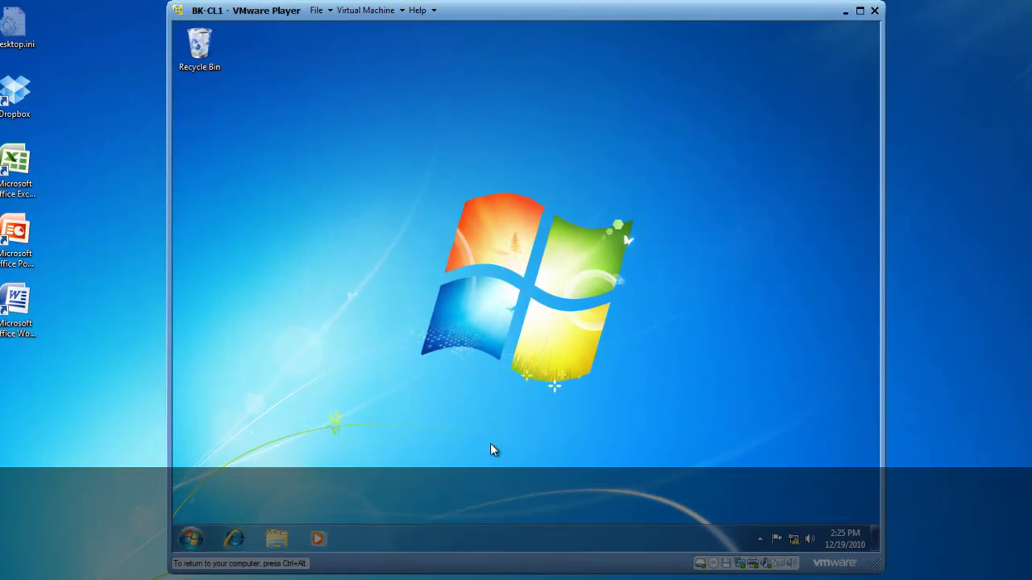
click(276, 542)
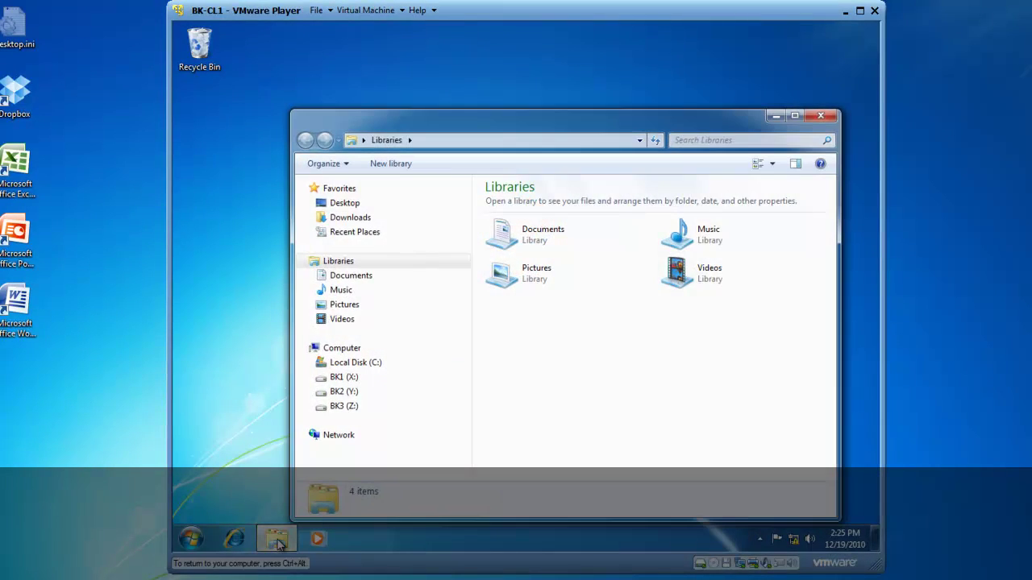
click(319, 364)
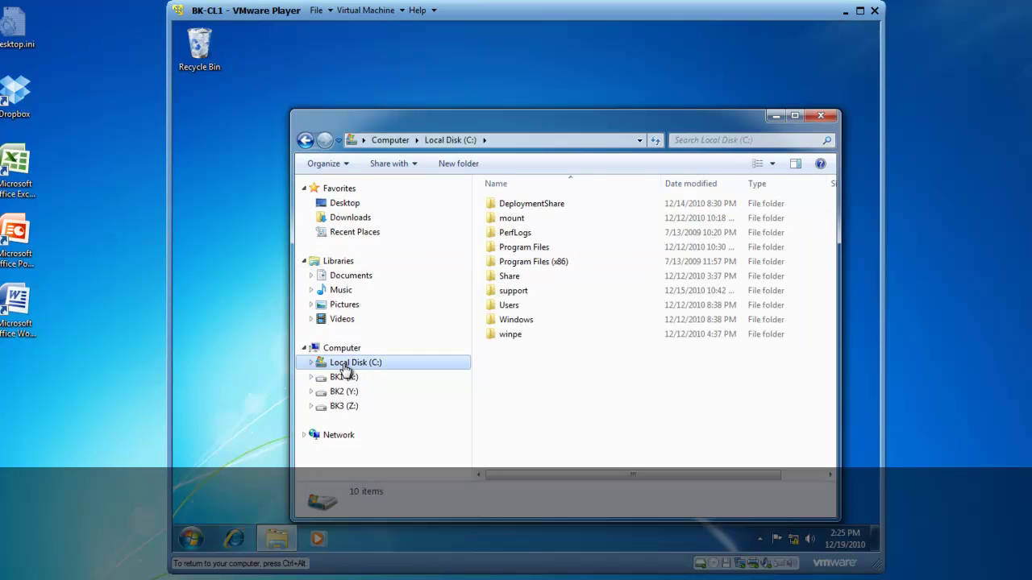
click(310, 363)
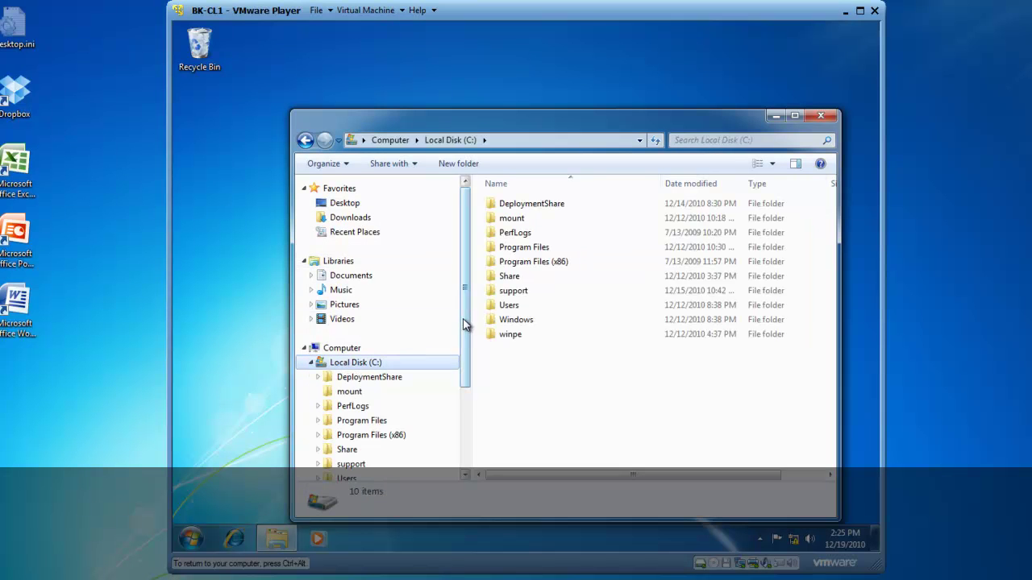
scroll(464, 329, down, 2)
scroll(466, 332, down, 3)
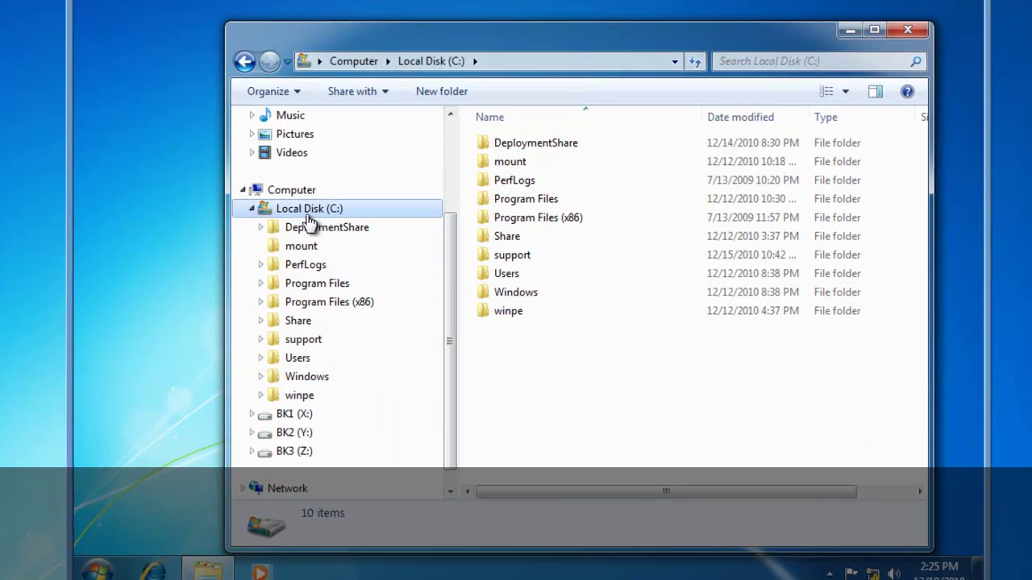
click(310, 345)
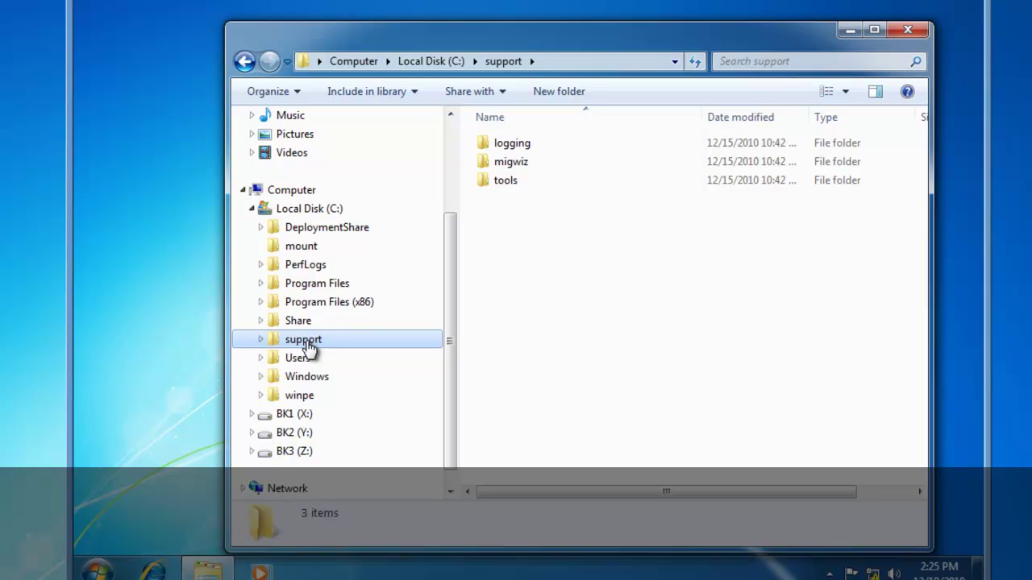
Enable sharing for the support folder through its advanced sharing properties
right_click(309, 347)
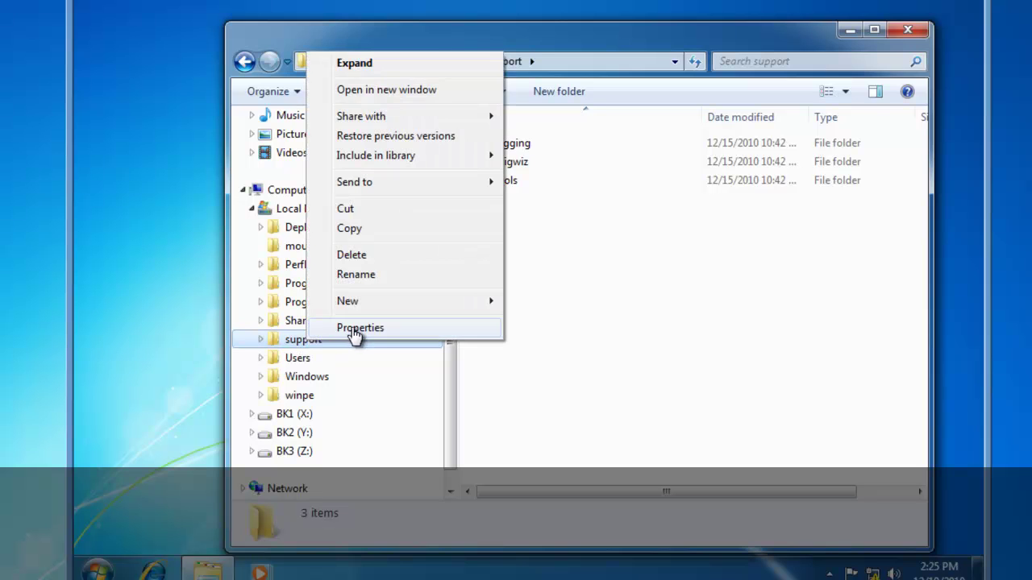
click(355, 328)
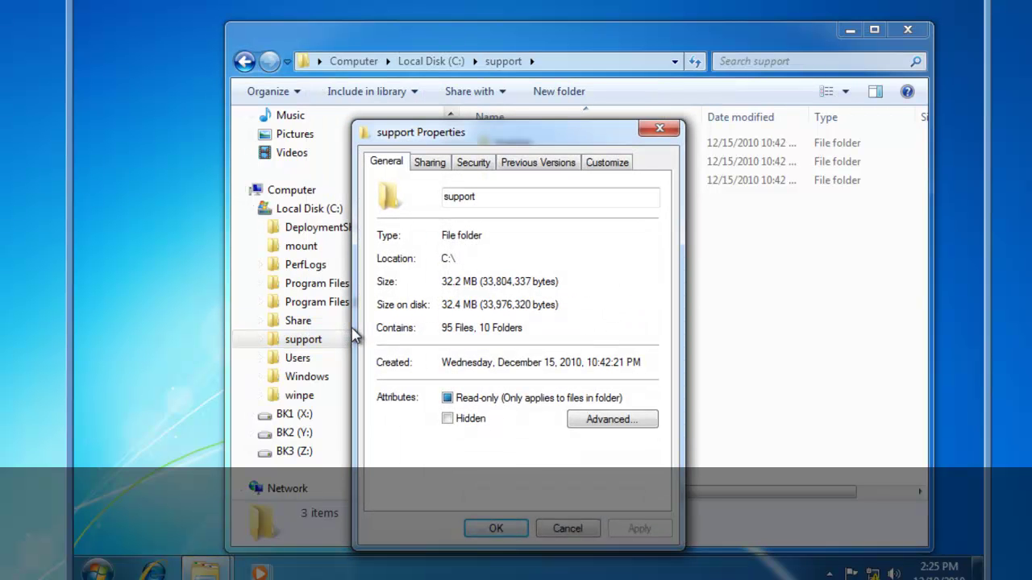
click(431, 165)
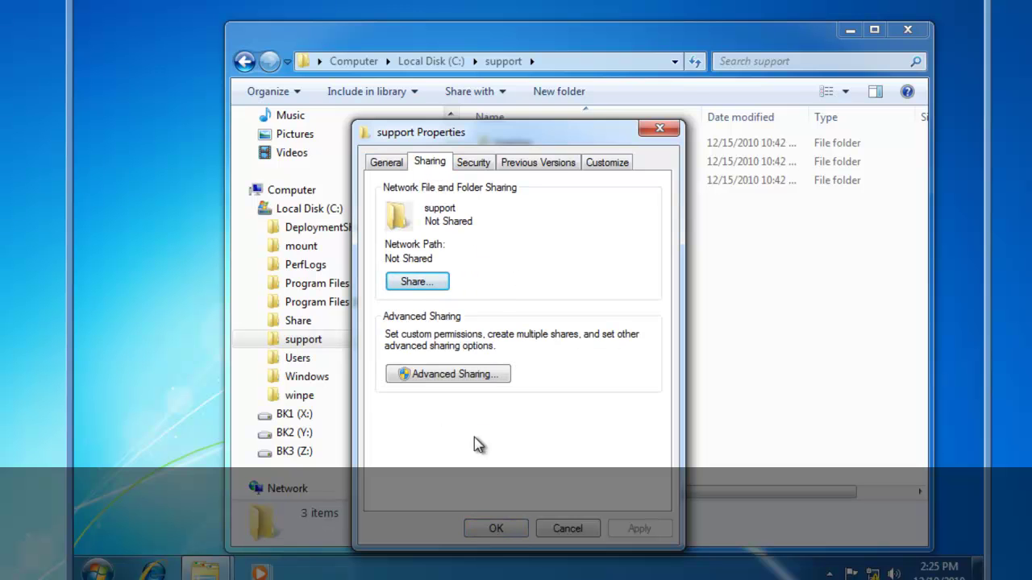
click(440, 376)
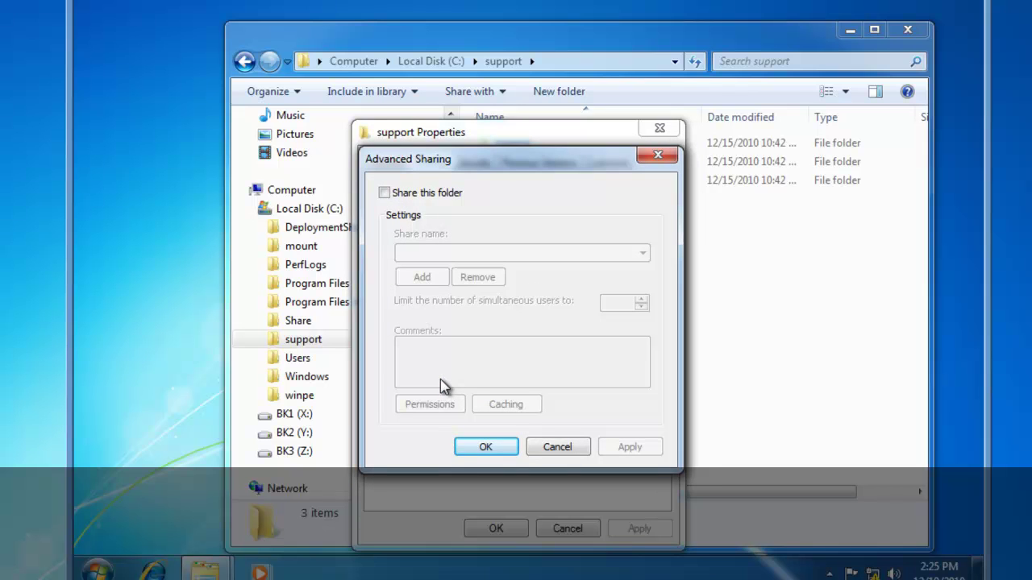
click(384, 194)
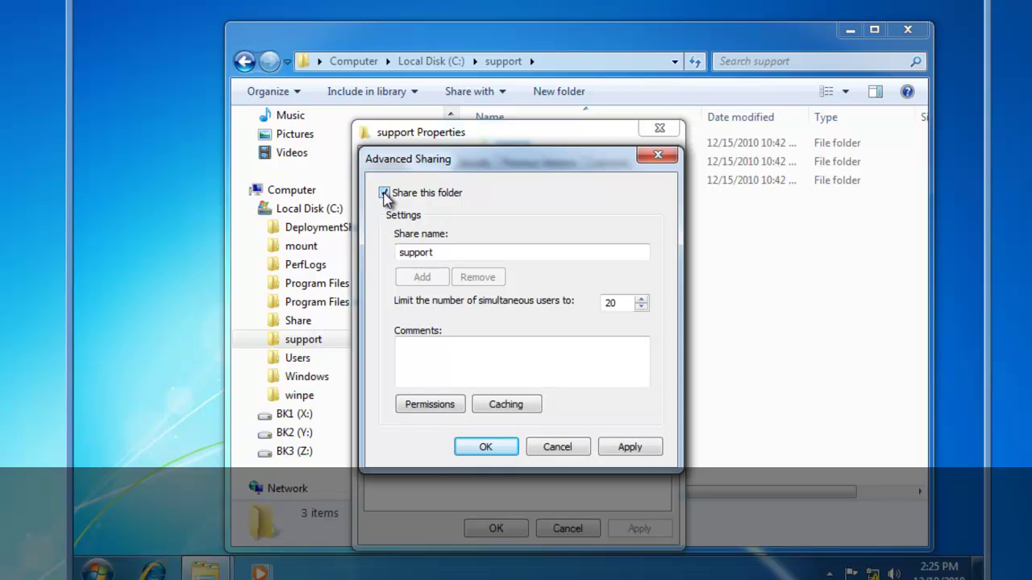
Keep support as the share name and enter "Test." as the share's comment
double_click(413, 256)
click(456, 252)
click(466, 372)
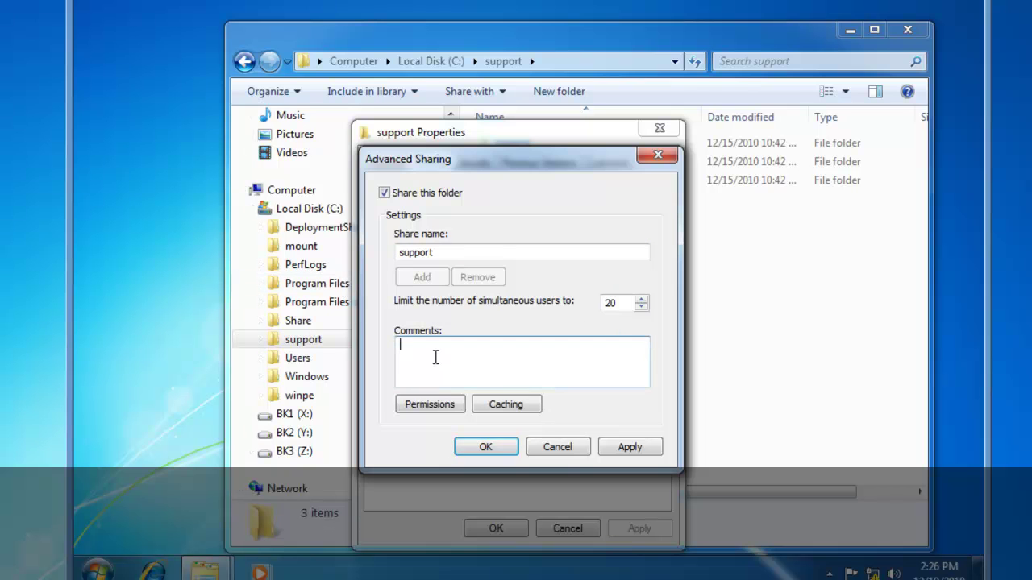
text(Test.)
In the share permissions, replace Everyone with the Domain Admins group and allow it Full Control
click(440, 410)
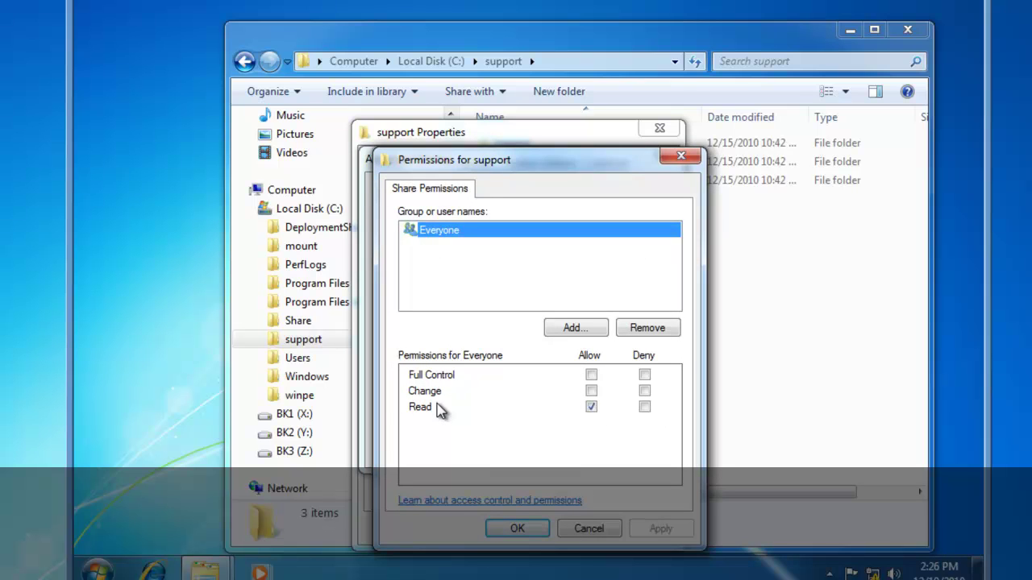
click(651, 330)
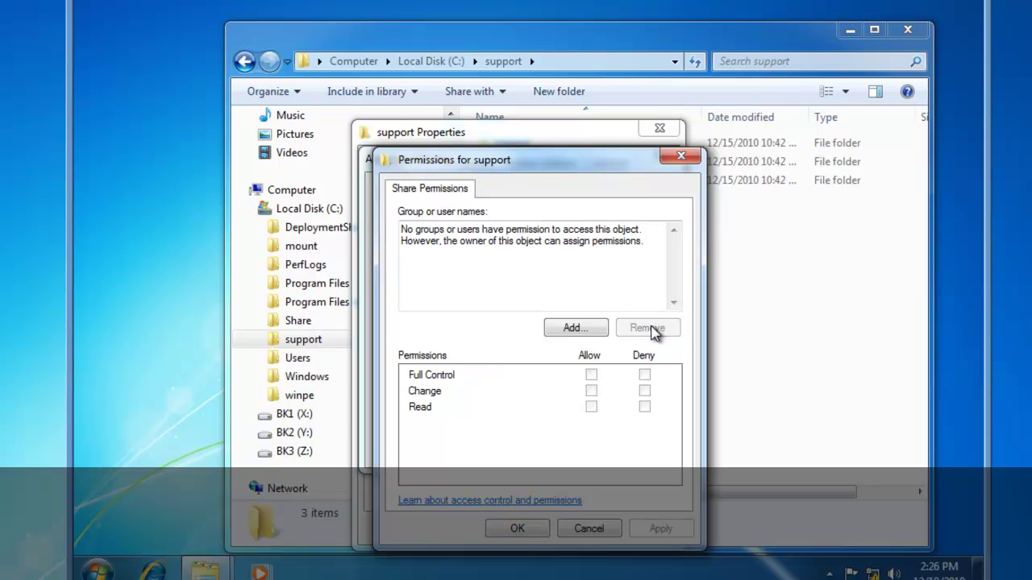
click(579, 330)
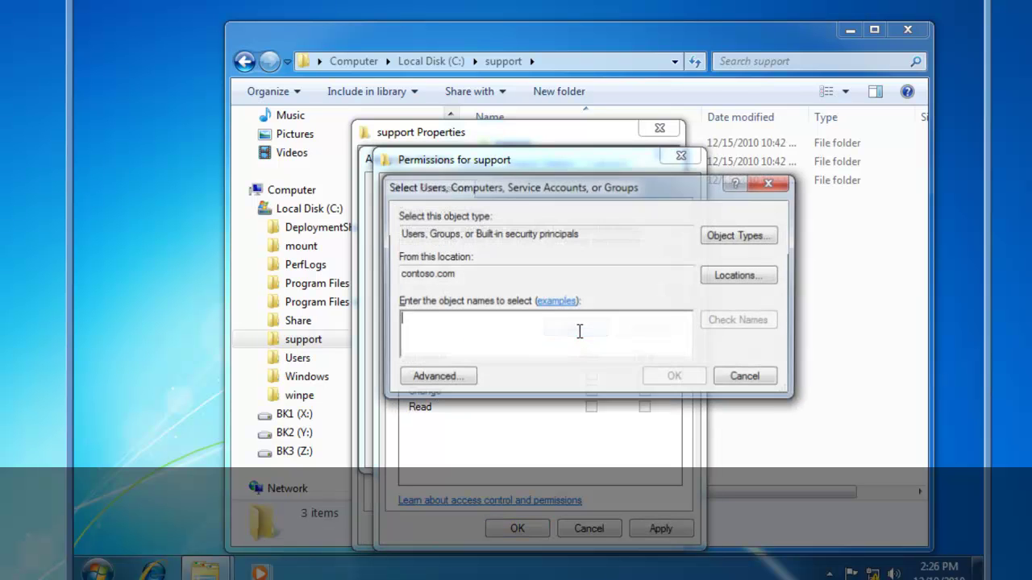
text(doma)
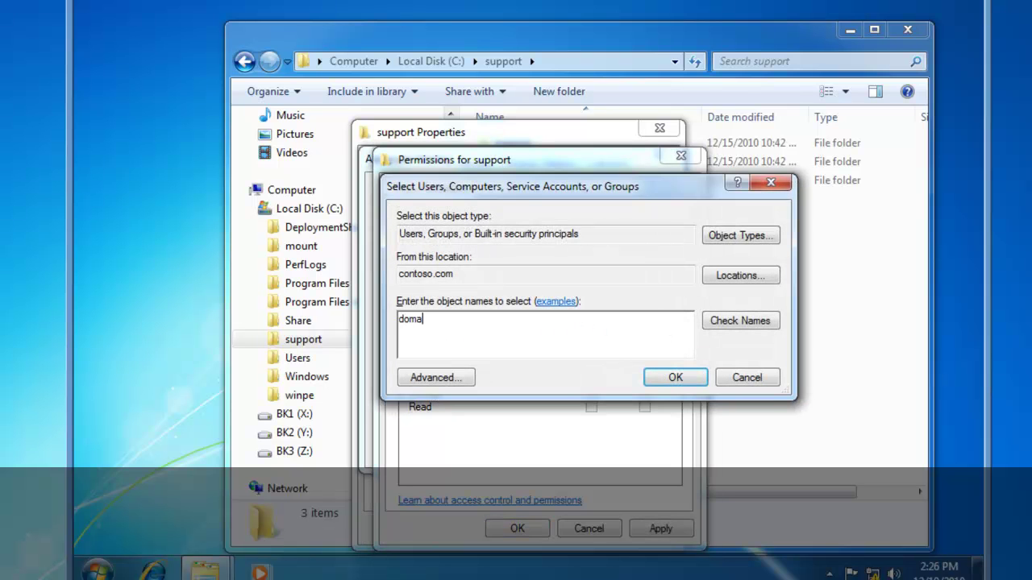
text(in admins)
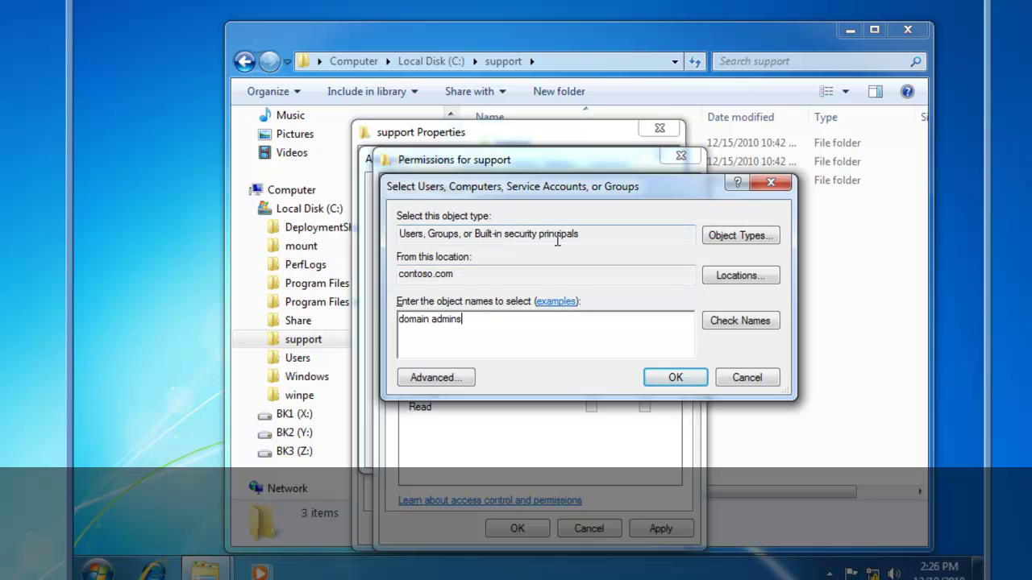
click(740, 324)
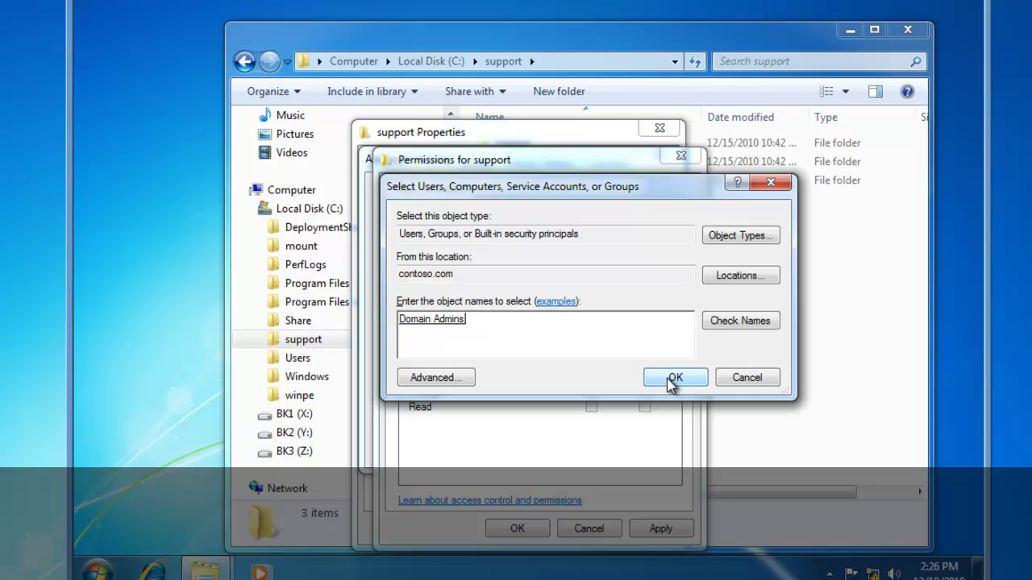
click(672, 379)
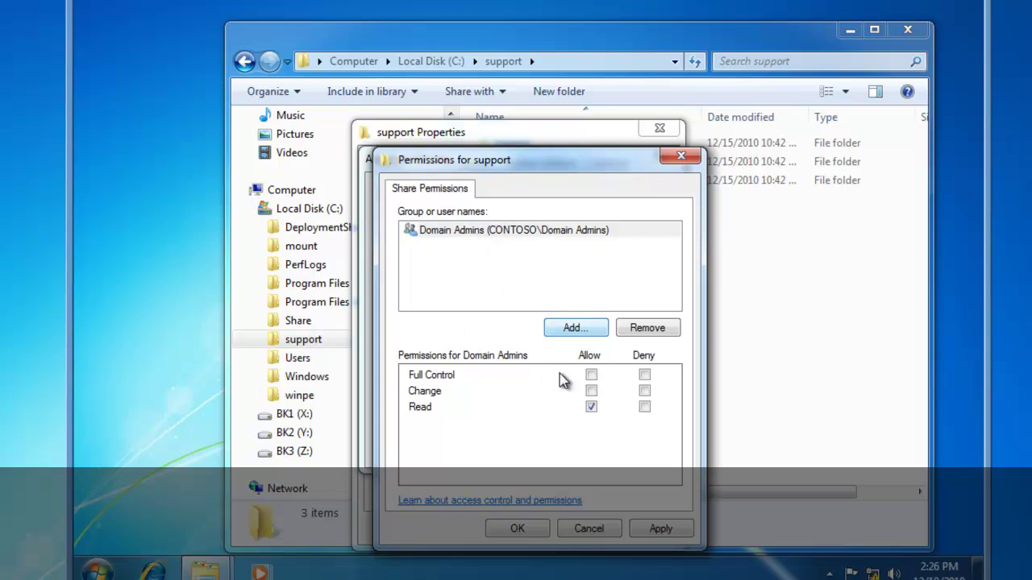
click(591, 374)
click(659, 532)
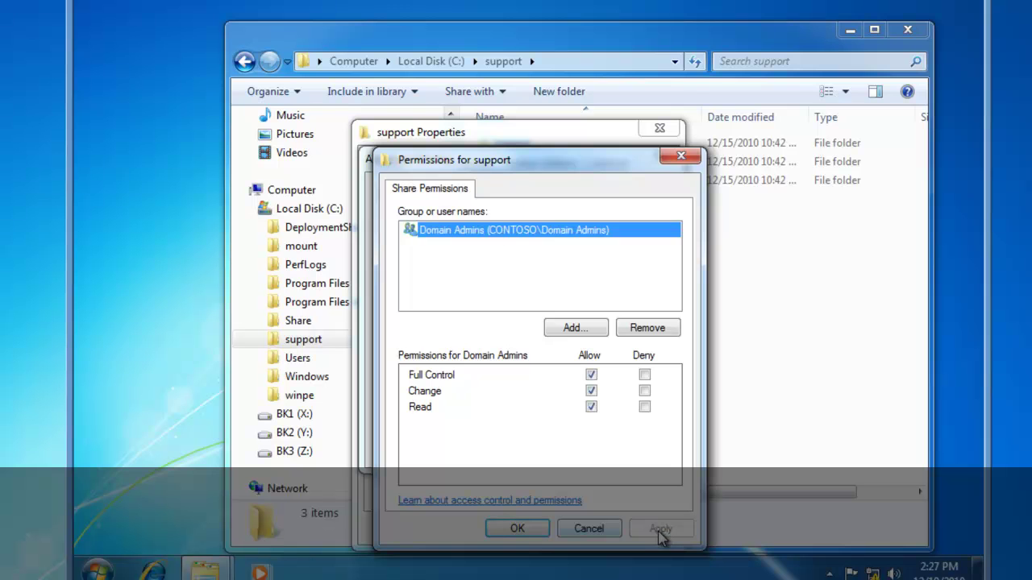
Add the DL Support Resources Read group with Read permission to the share, and save the sharing settings
click(581, 332)
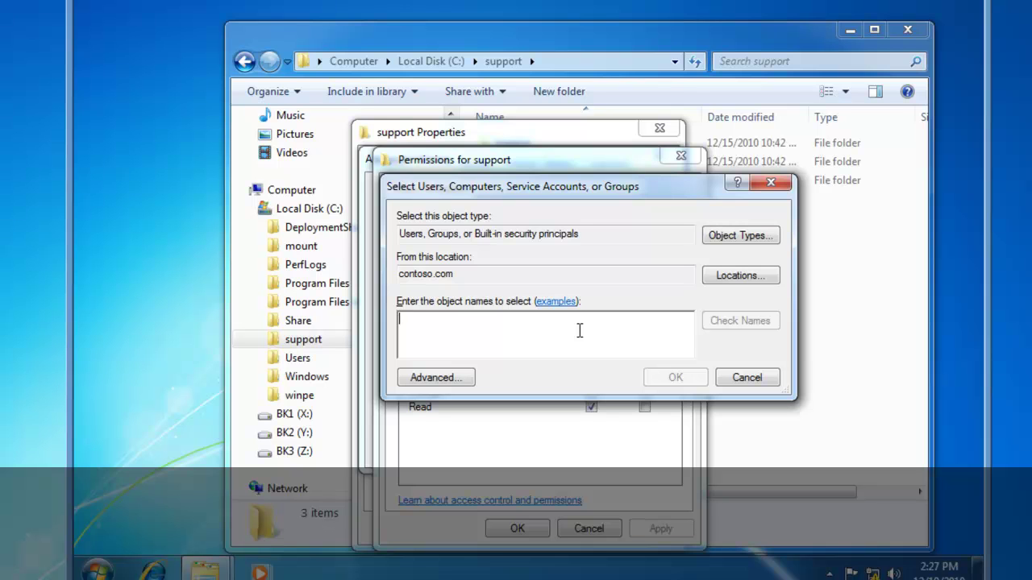
text(dl )
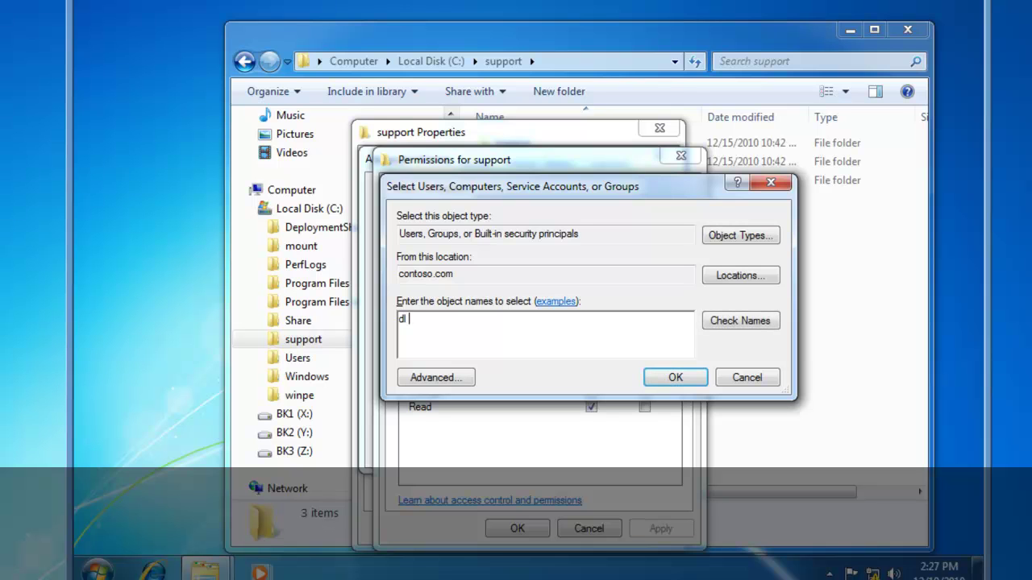
text(support resources read)
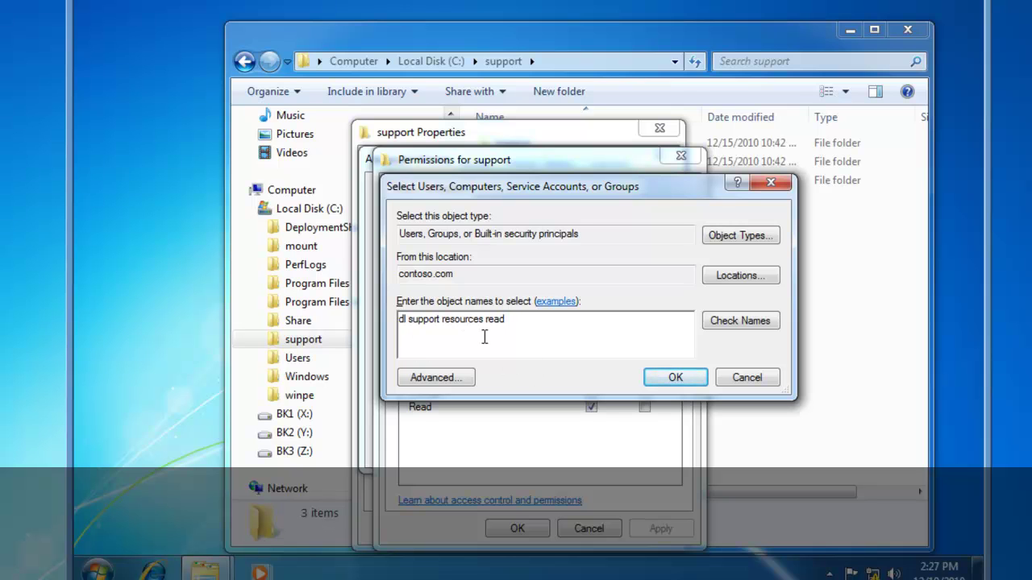
click(737, 321)
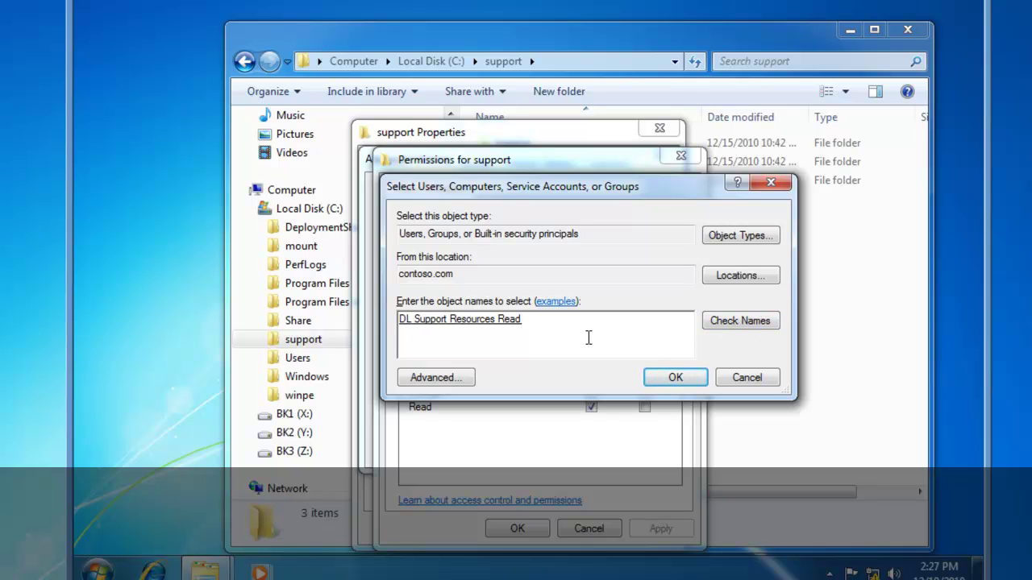
click(673, 379)
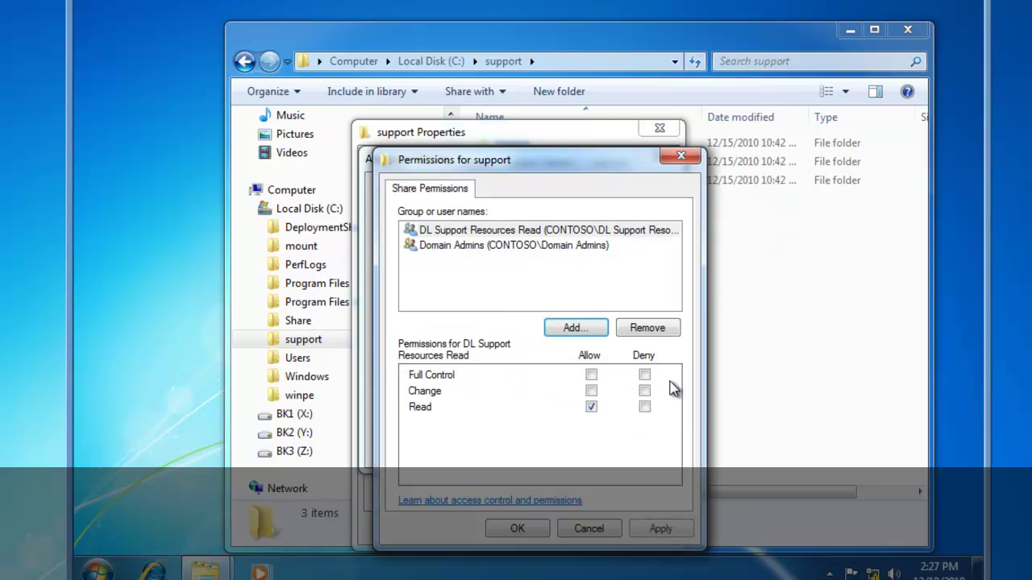
click(522, 232)
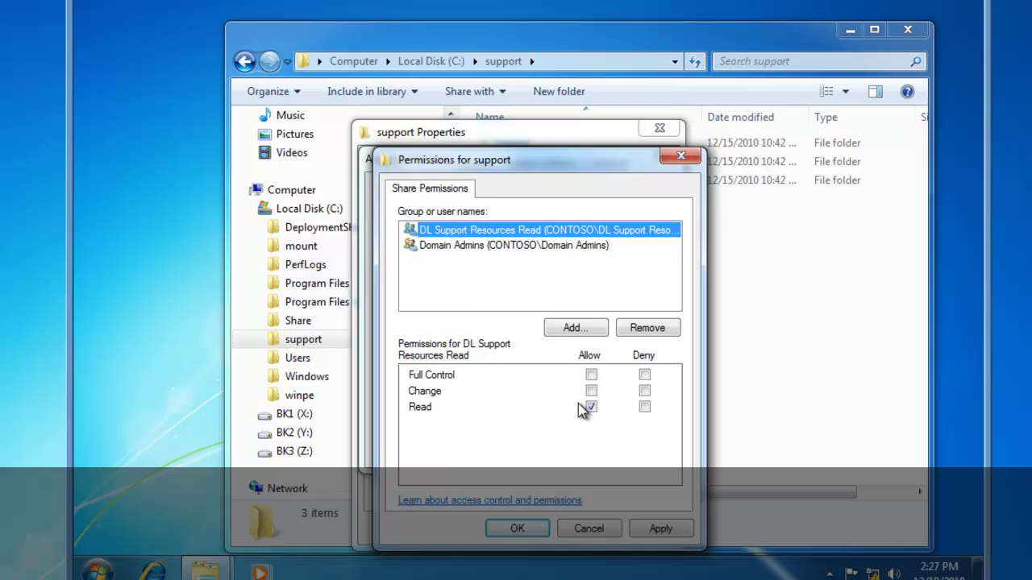
click(517, 529)
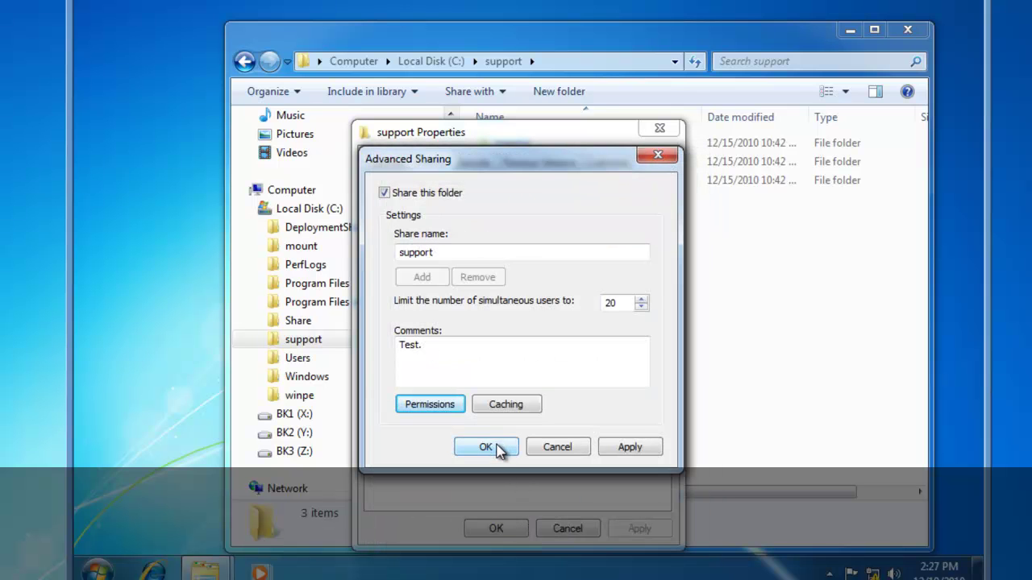
click(487, 447)
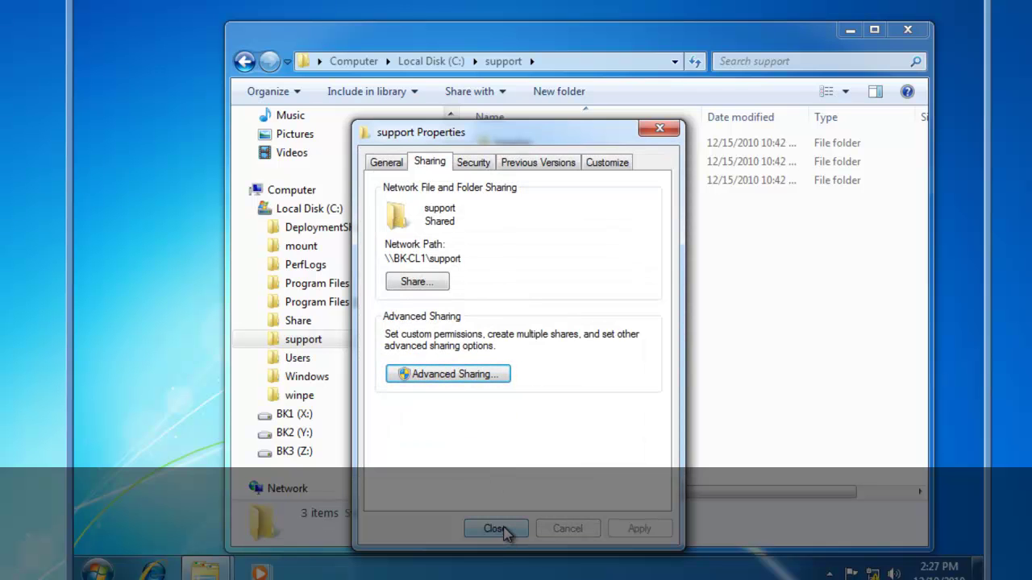
click(495, 529)
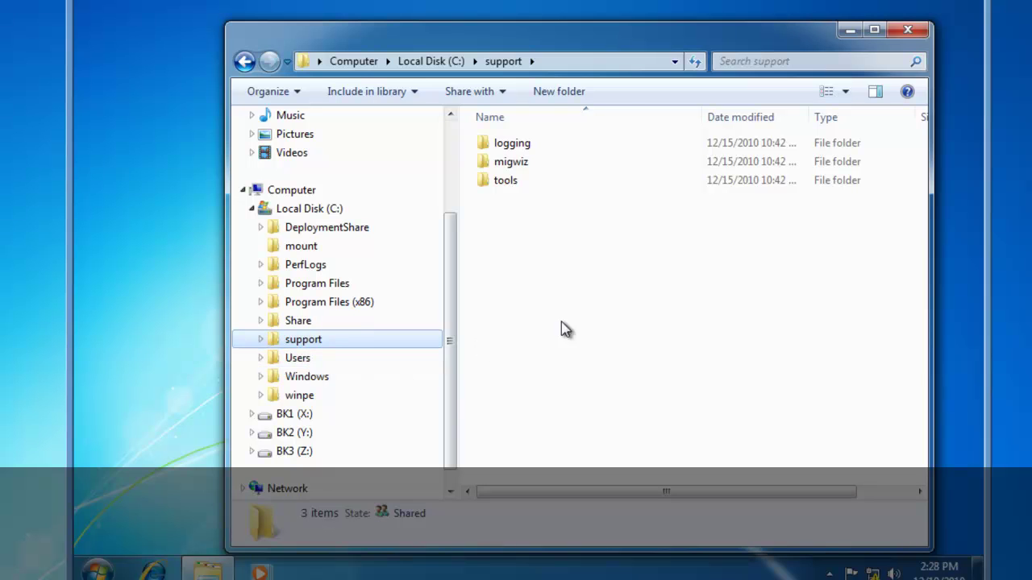
Close the folder window and display the computer's list of shares under Shared Folders in Computer Management
click(911, 30)
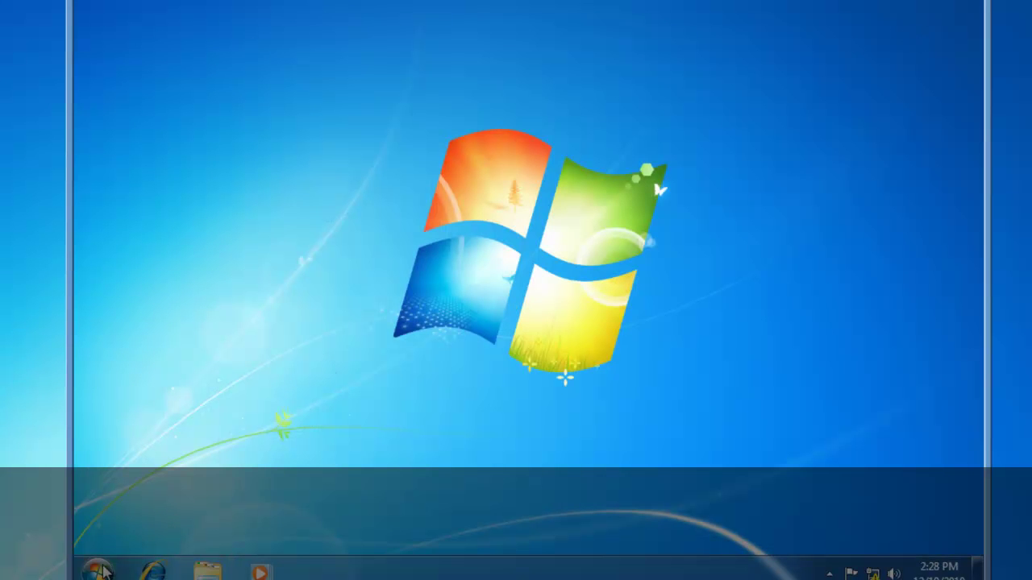
click(98, 571)
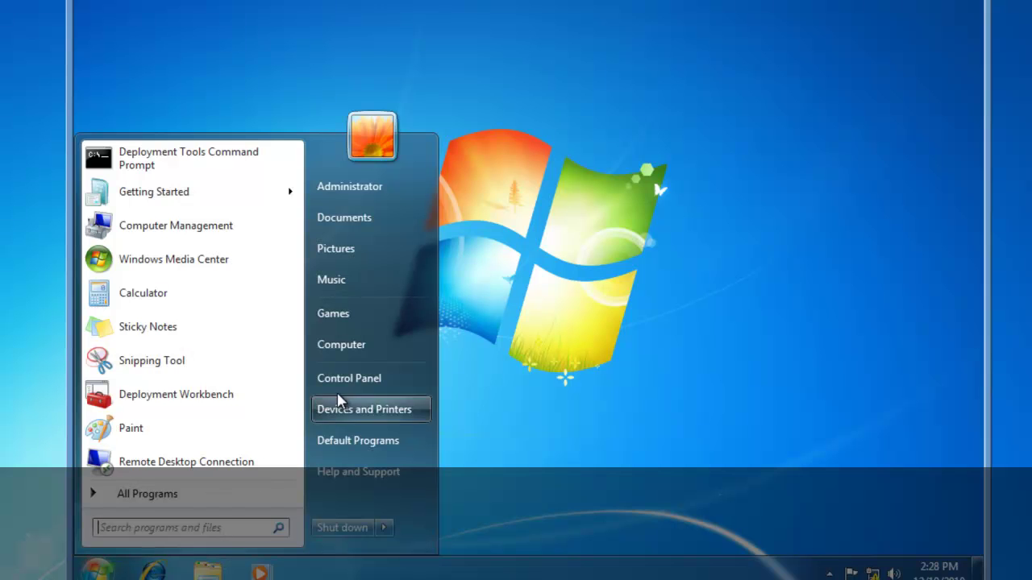
right_click(350, 346)
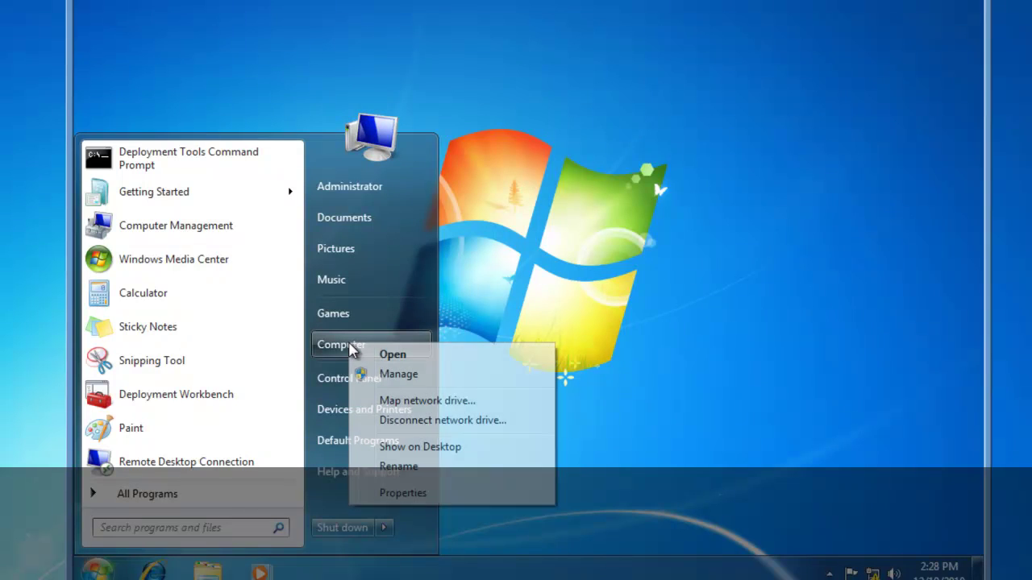
click(400, 377)
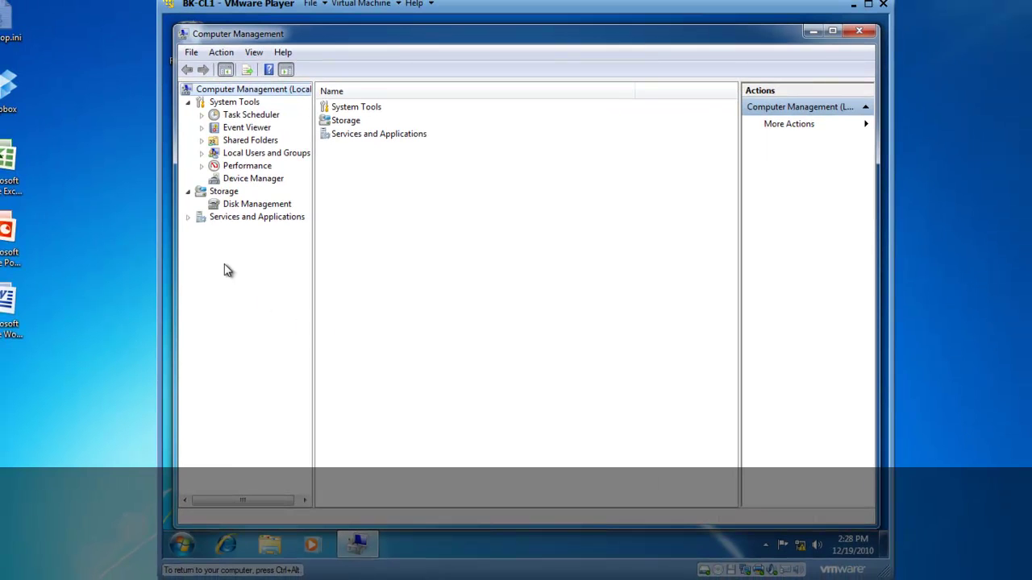
click(202, 141)
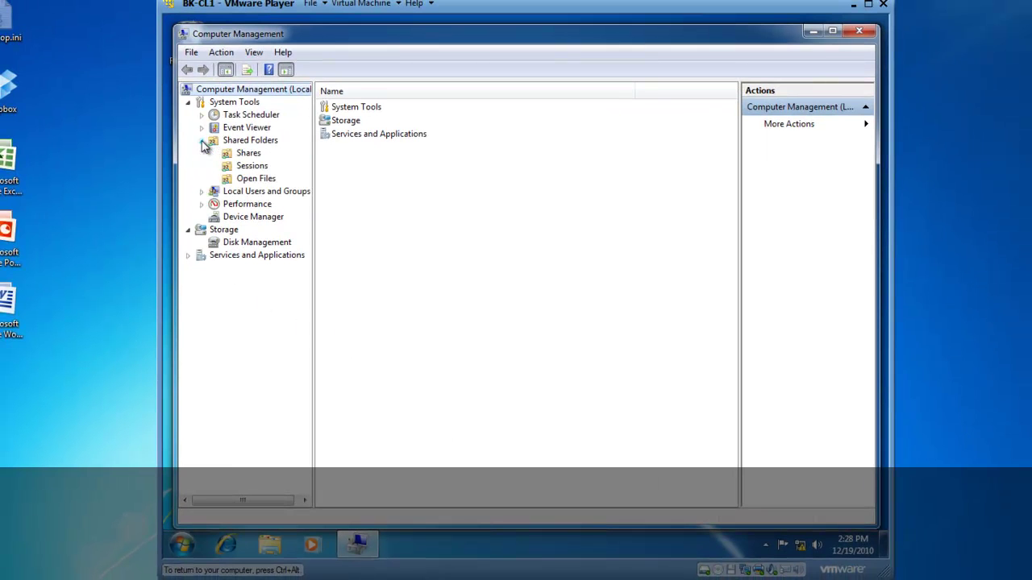
click(245, 154)
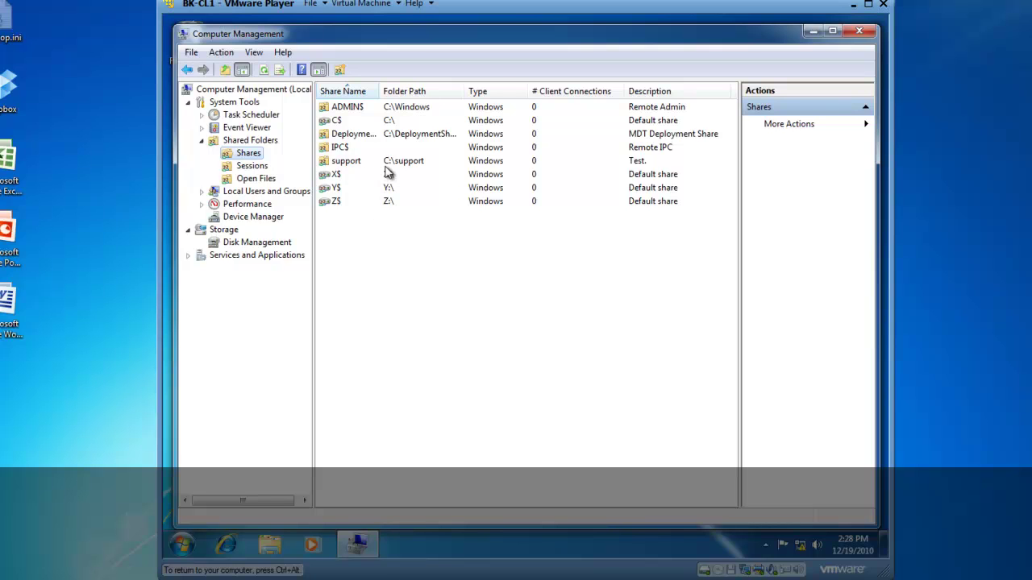
Start creating a new share from the Shares list and pick C:\Users as the folder to share
right_click(360, 297)
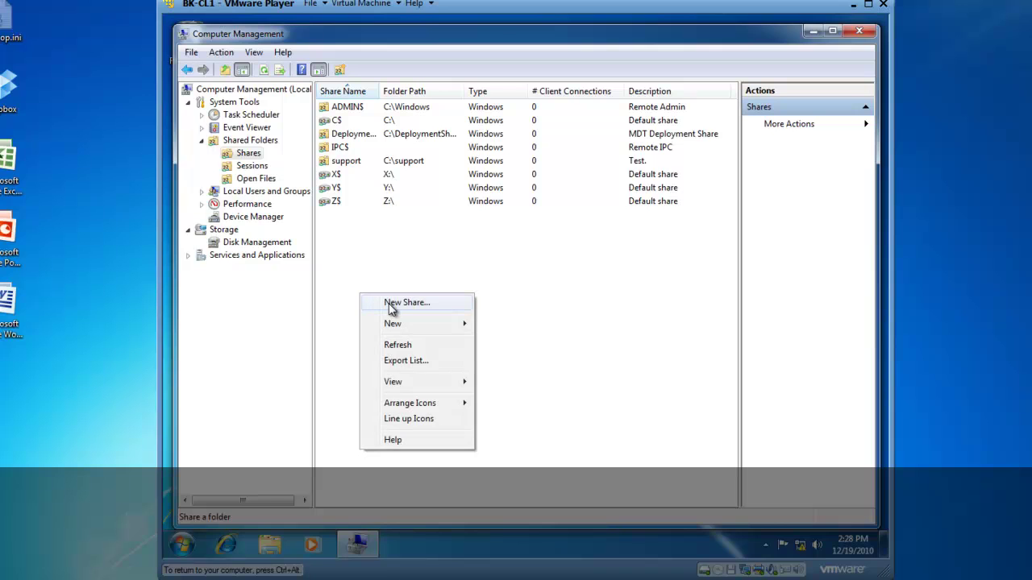
click(391, 304)
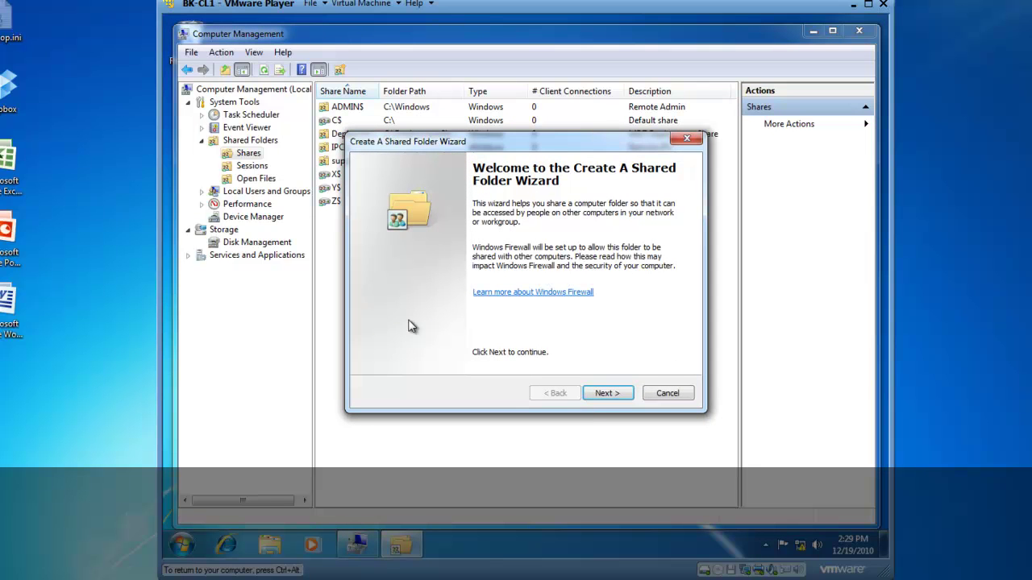
click(606, 396)
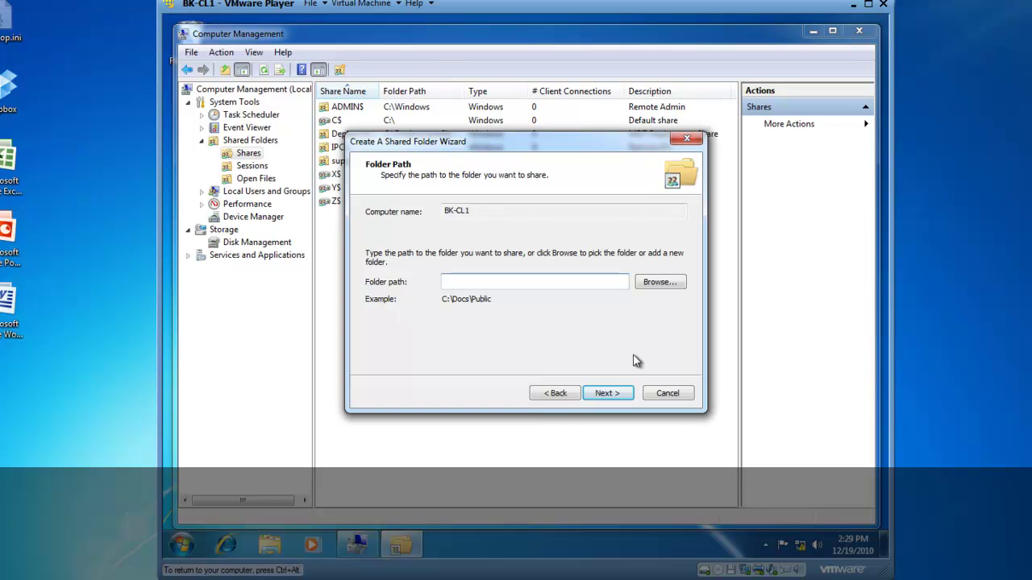
click(660, 282)
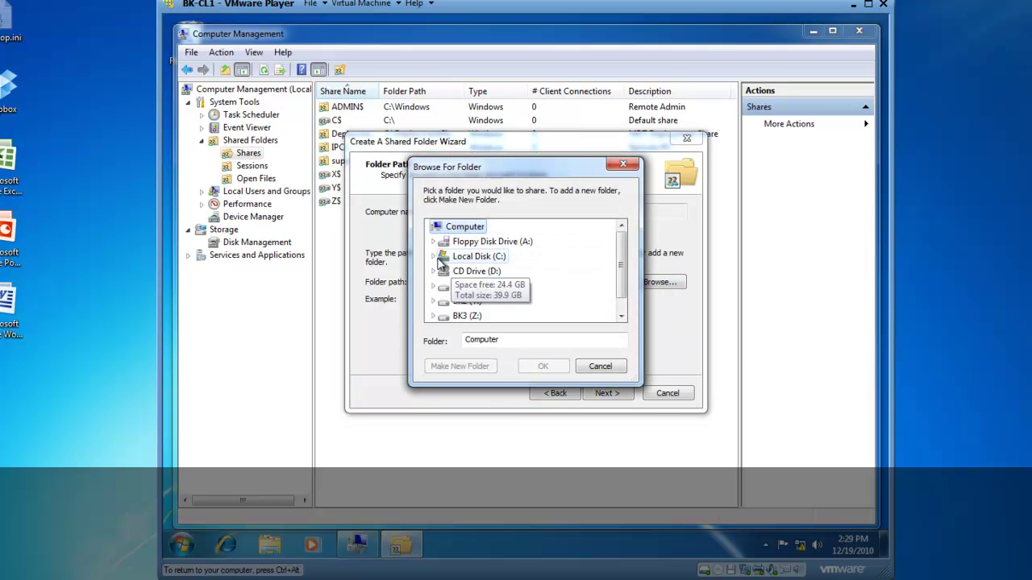
click(433, 256)
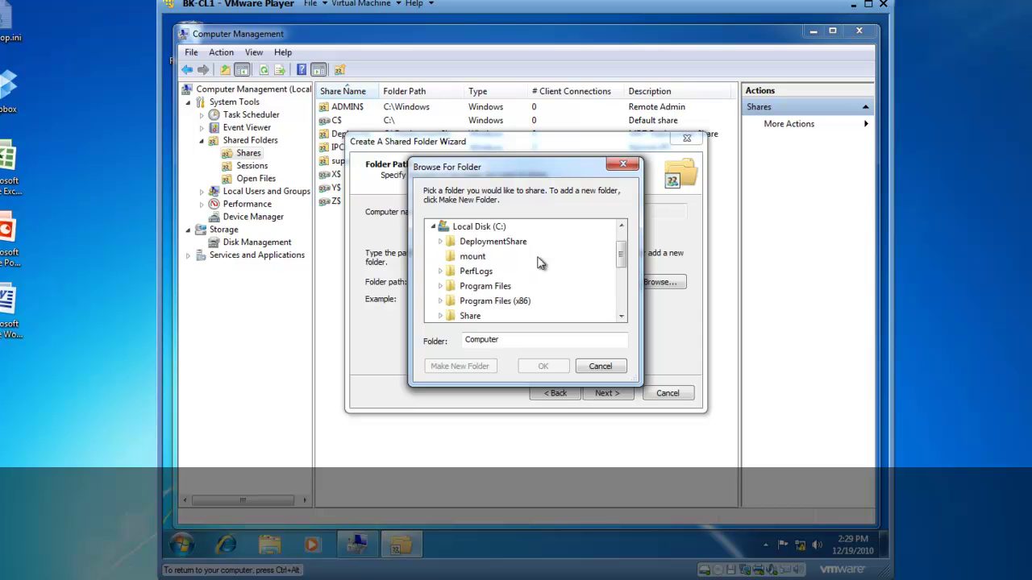
drag(620, 258, 620, 275)
click(468, 287)
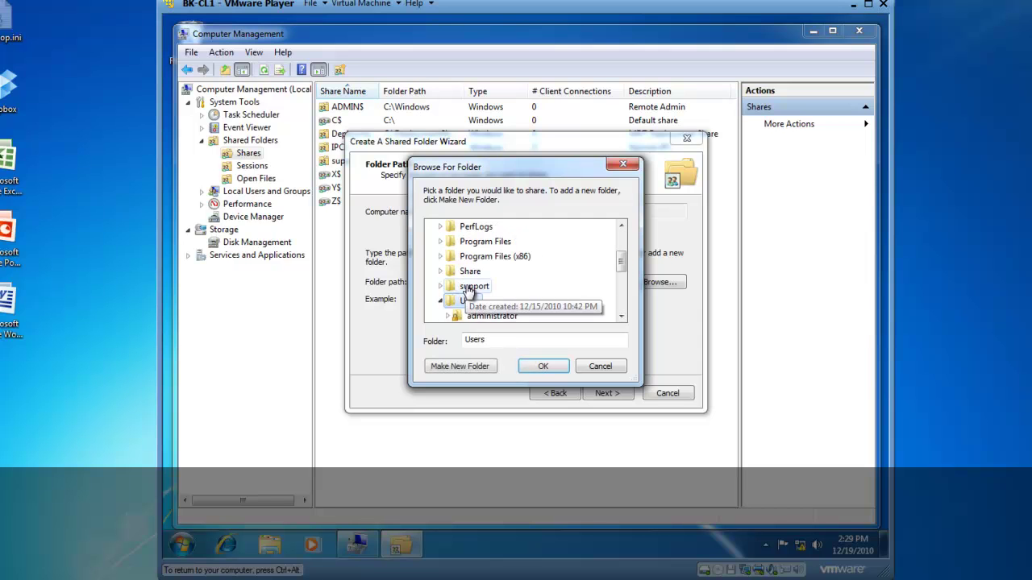
click(540, 367)
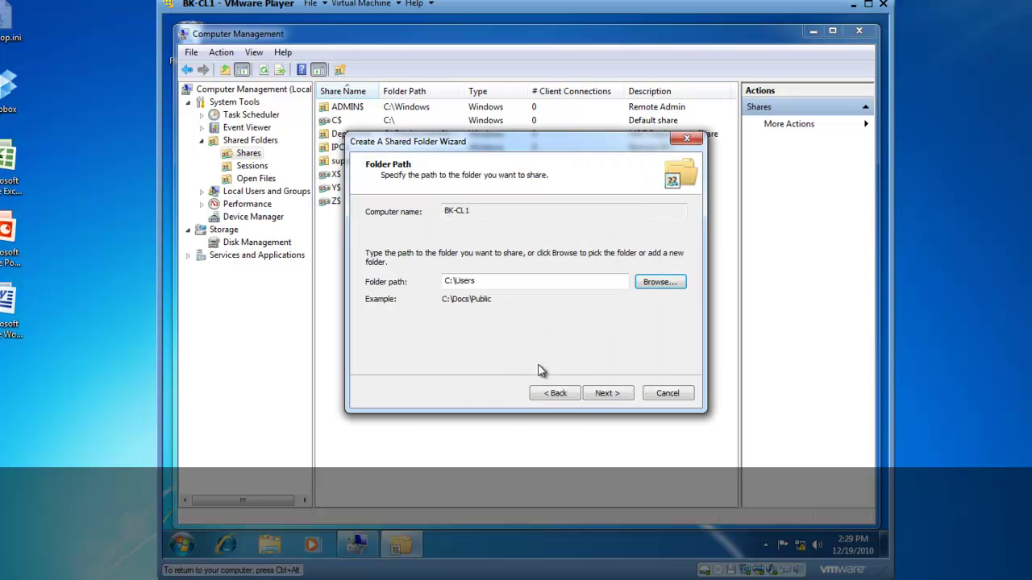
click(611, 395)
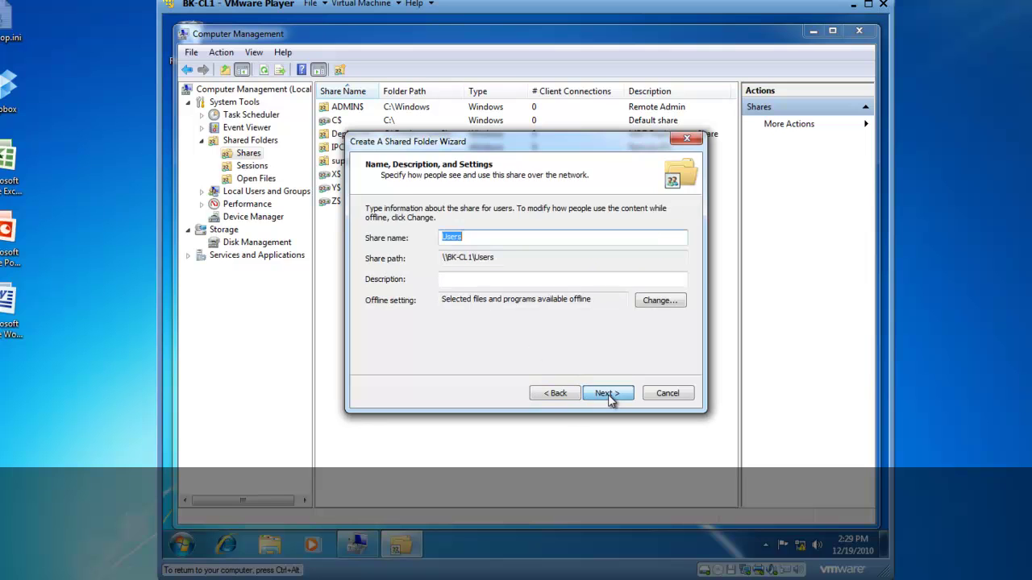
Keep Users as the share name and enter "User Data" as the share's description
click(477, 238)
click(474, 281)
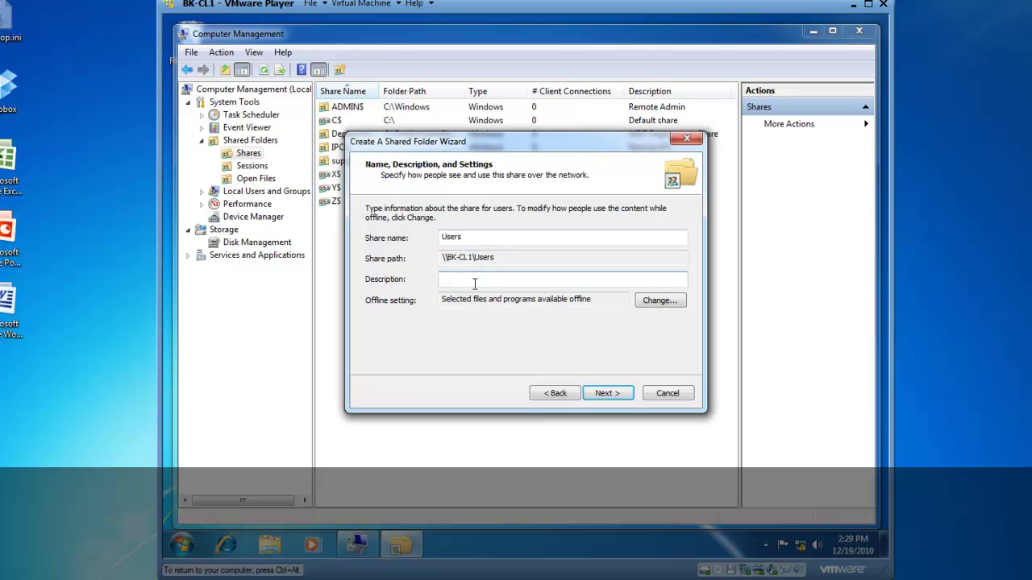
text(User Data)
click(608, 395)
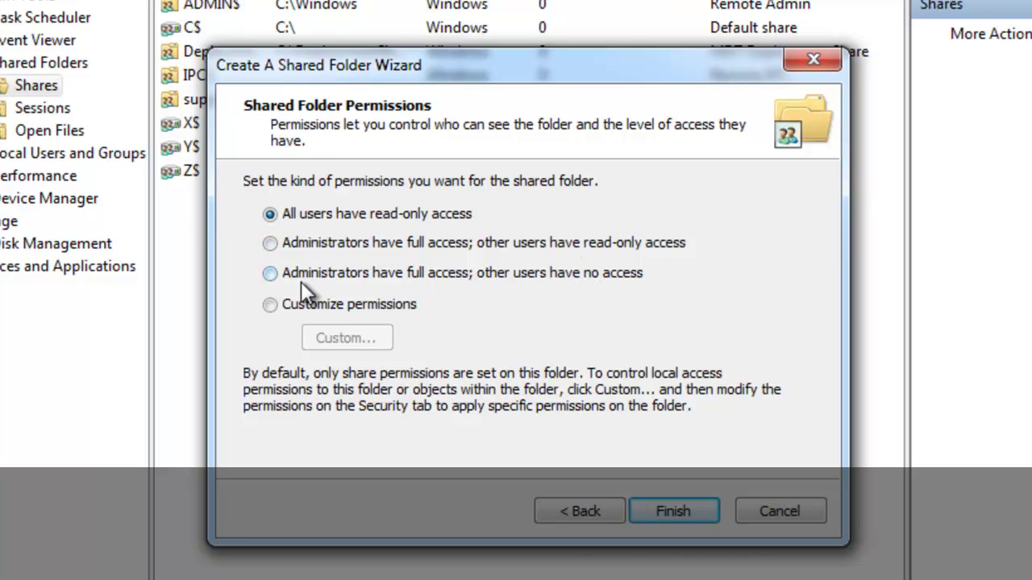
Give administrators full access and other users no access to the new share, and finish the wizard
click(271, 273)
click(682, 510)
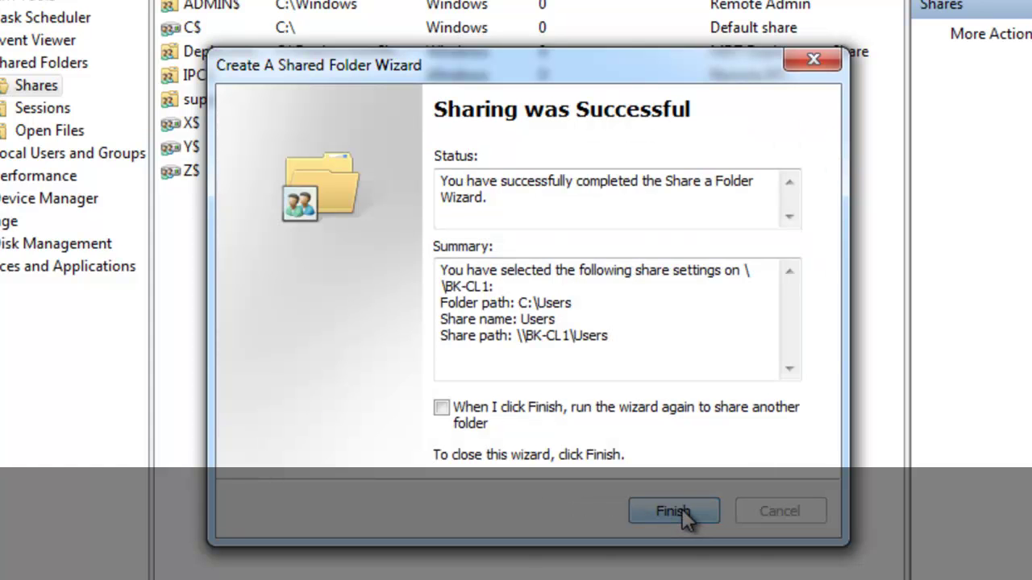
click(684, 509)
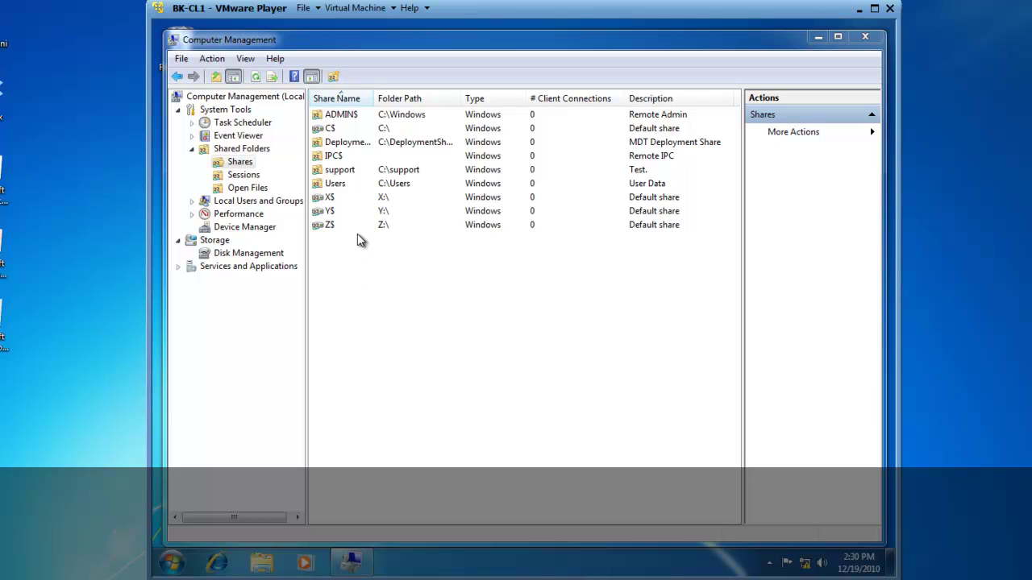
Add the Domain Users group with Read permission to the Users share's permissions, save the change, and close Computer Management
click(328, 185)
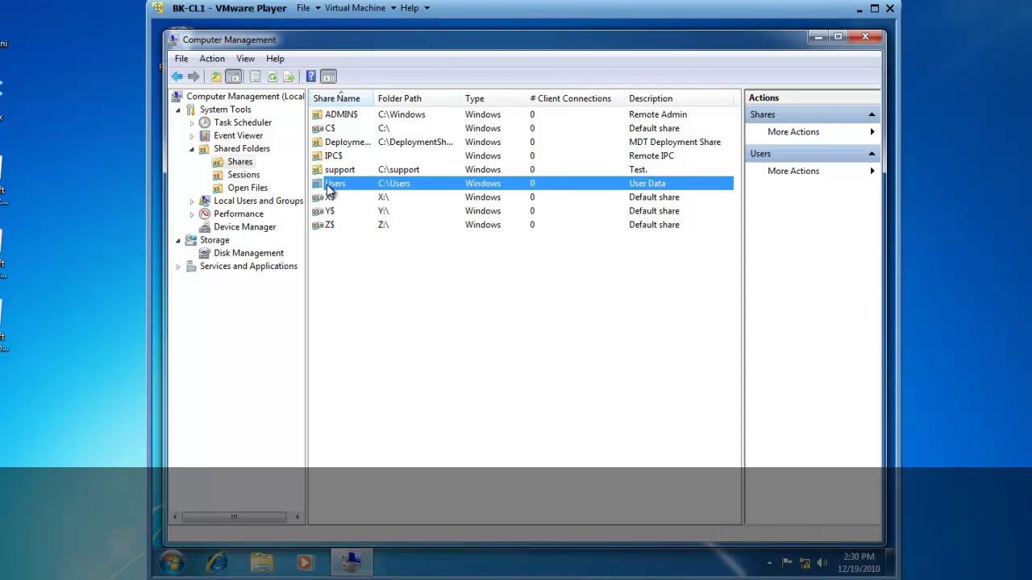
right_click(328, 187)
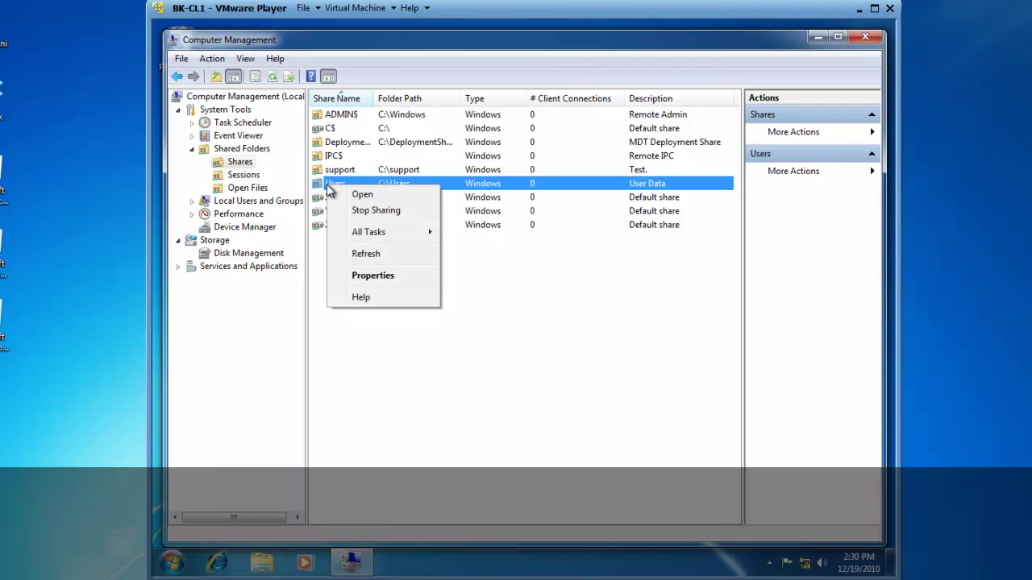
click(369, 276)
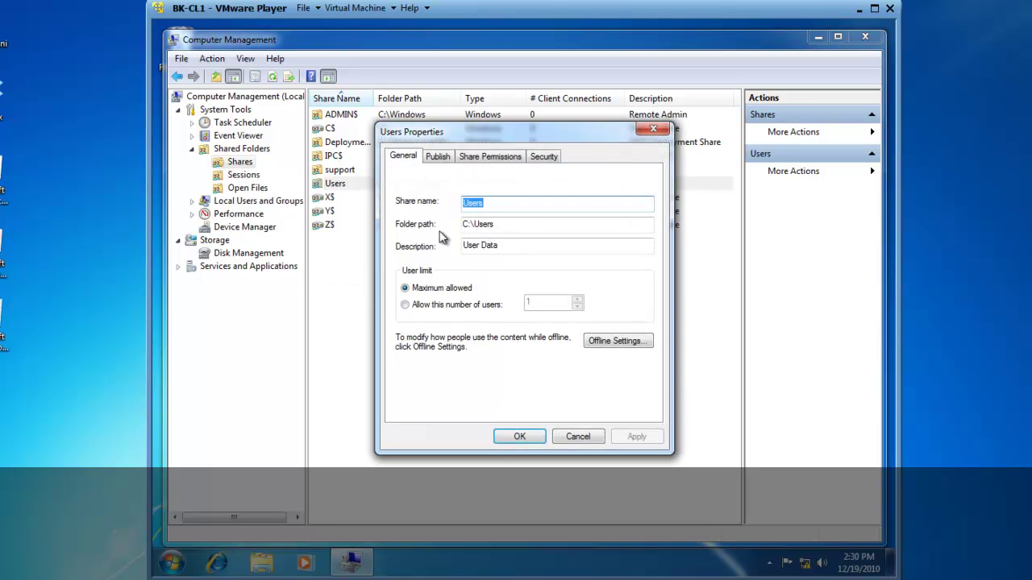
click(486, 161)
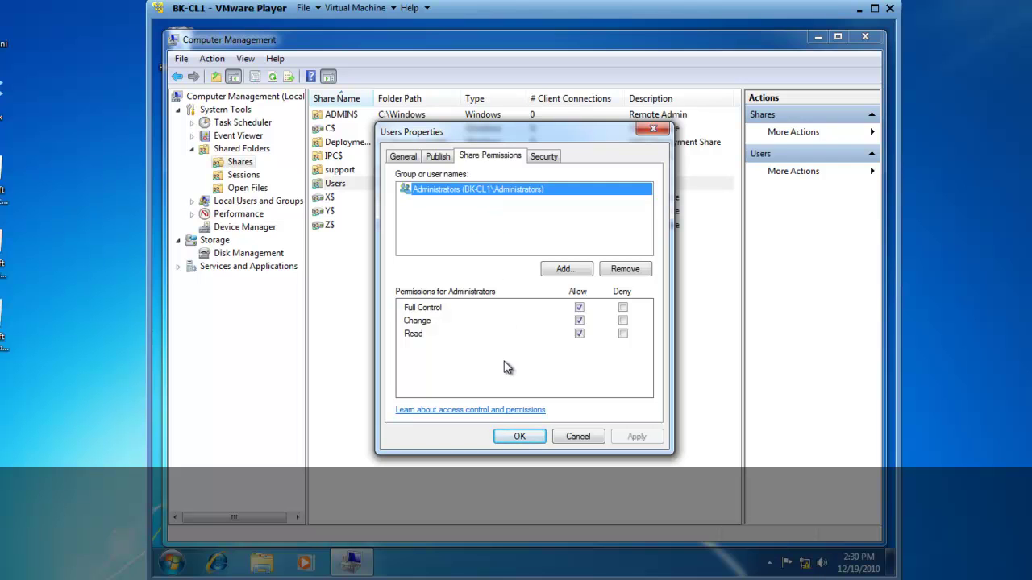
click(565, 272)
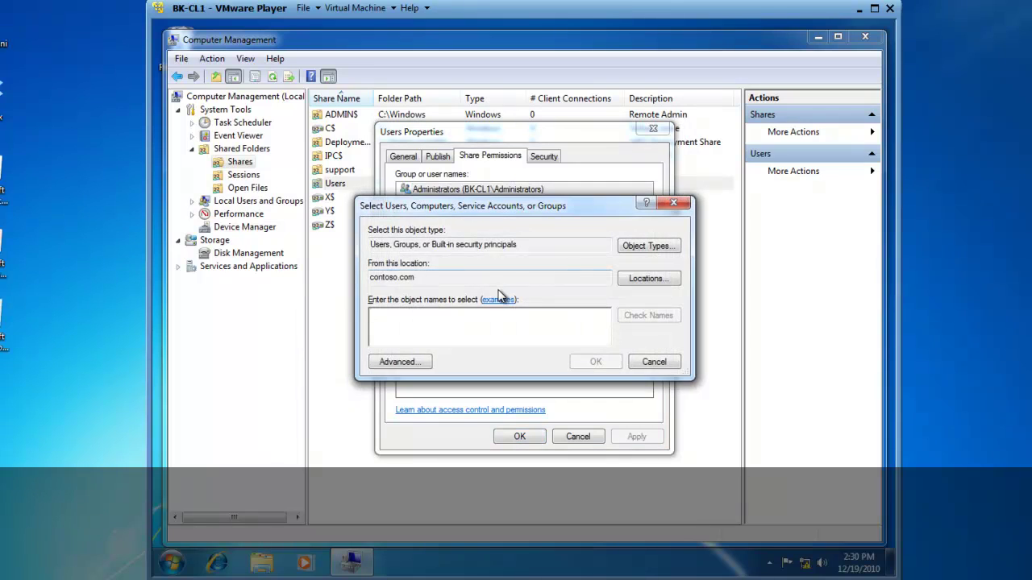
text(domain u)
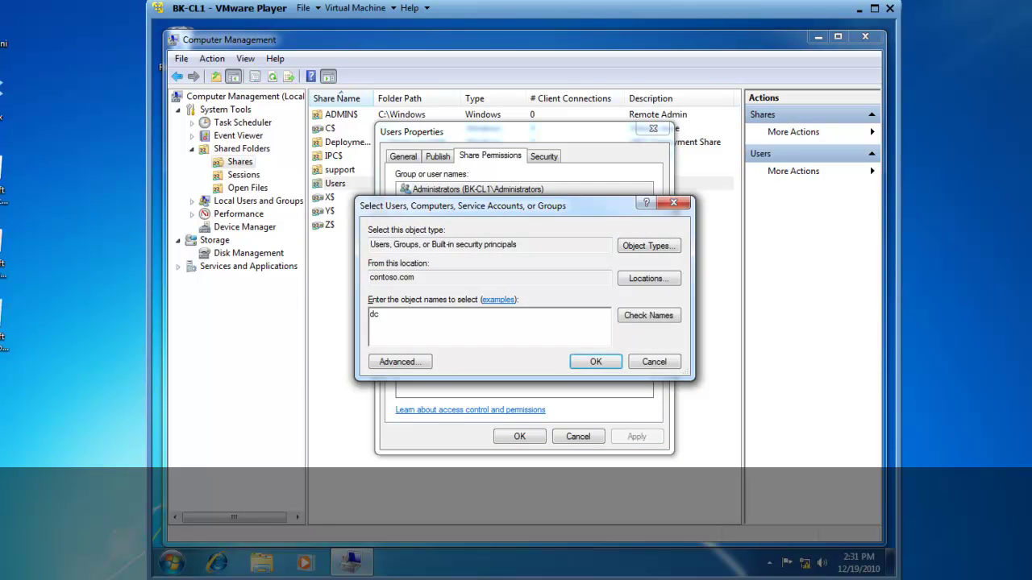
text(sers)
click(664, 318)
click(595, 363)
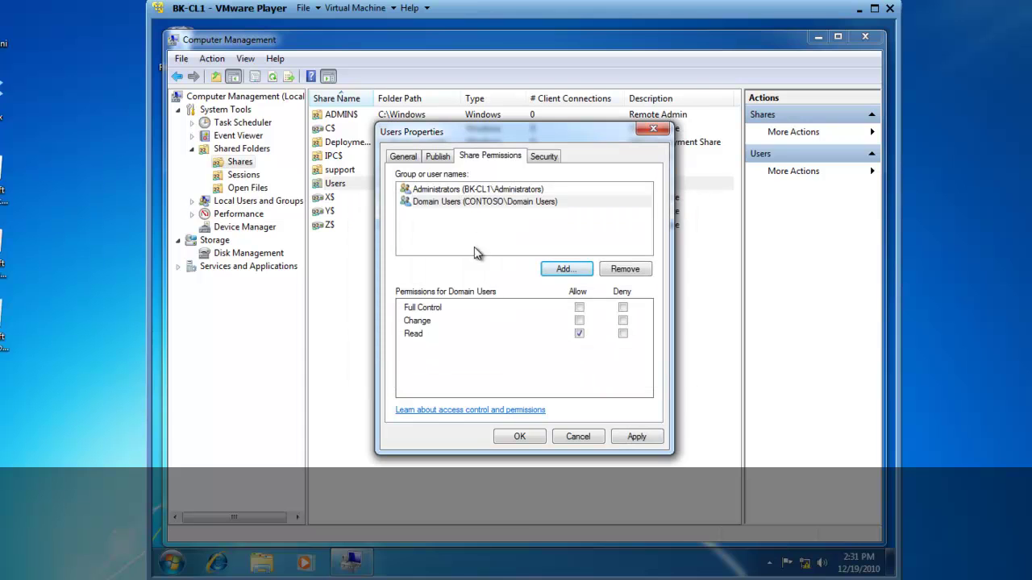
click(456, 203)
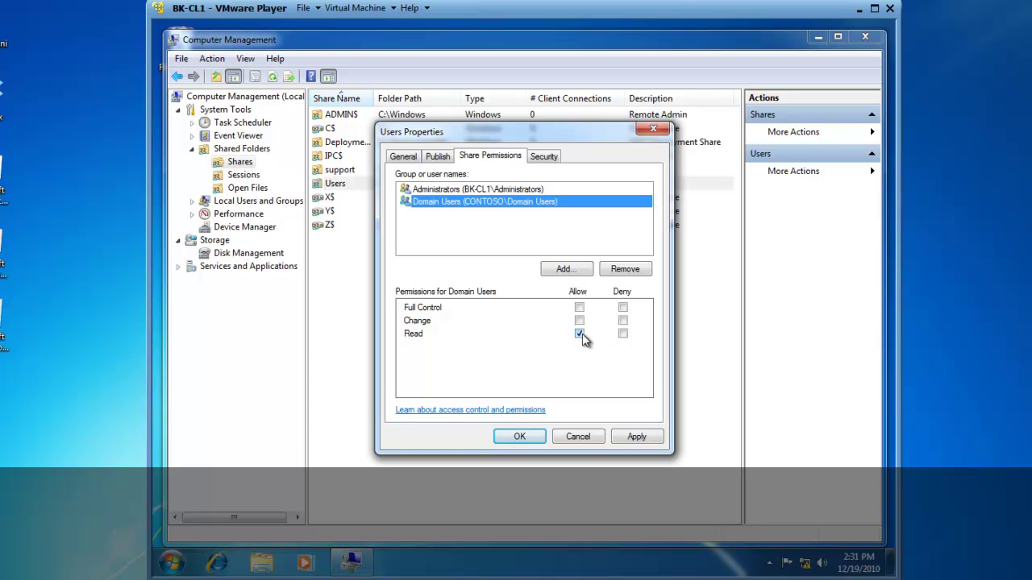
click(520, 438)
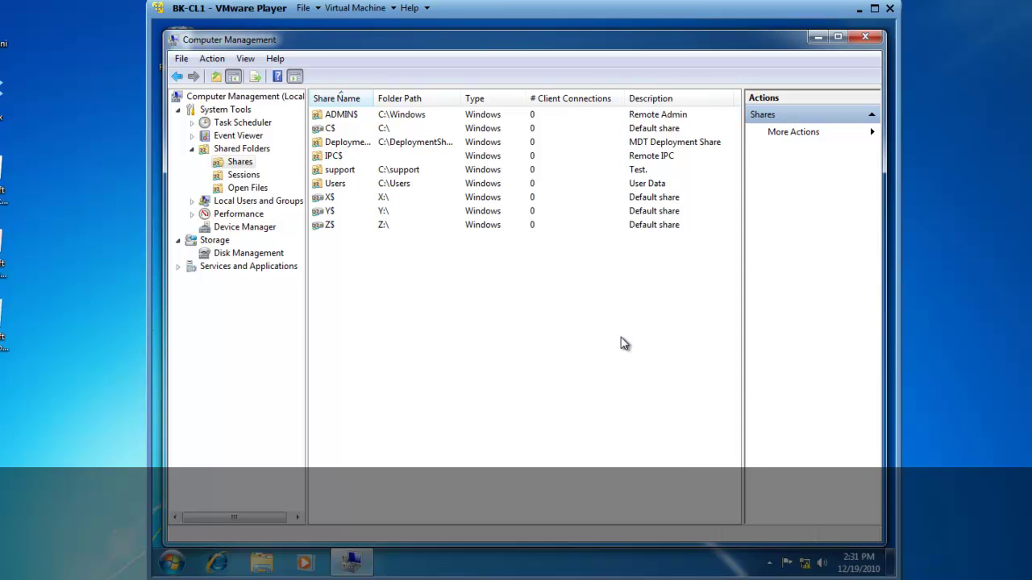
click(865, 36)
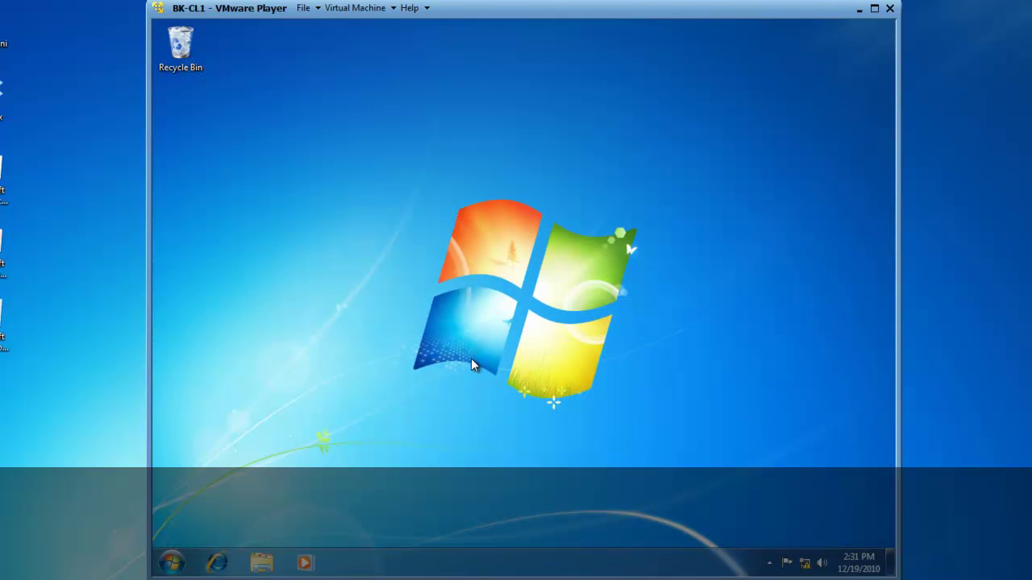
Examine the C:\Users folder's advanced sharing permissions in Windows Explorer, including those of the Administrators group
click(262, 564)
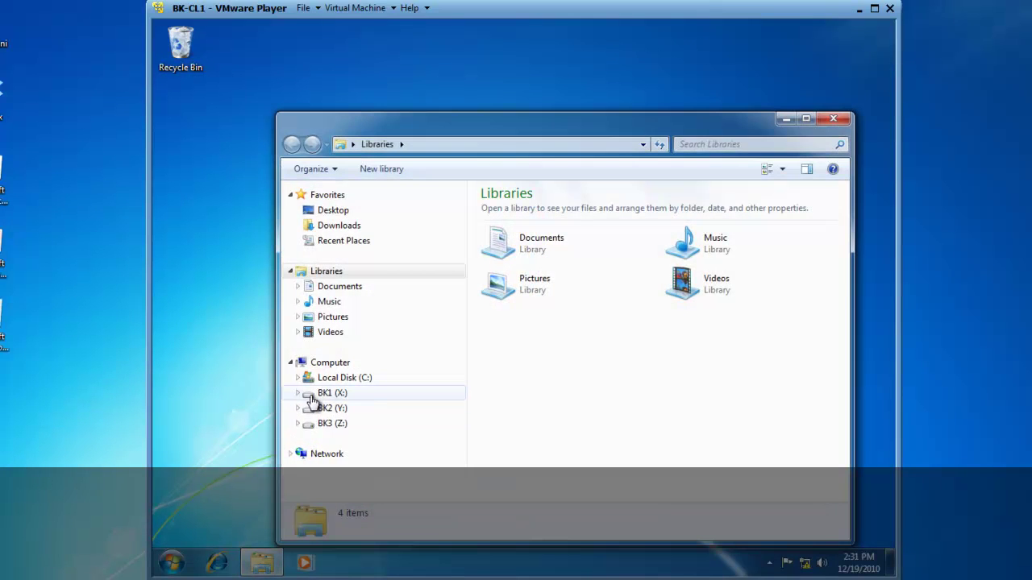
click(298, 378)
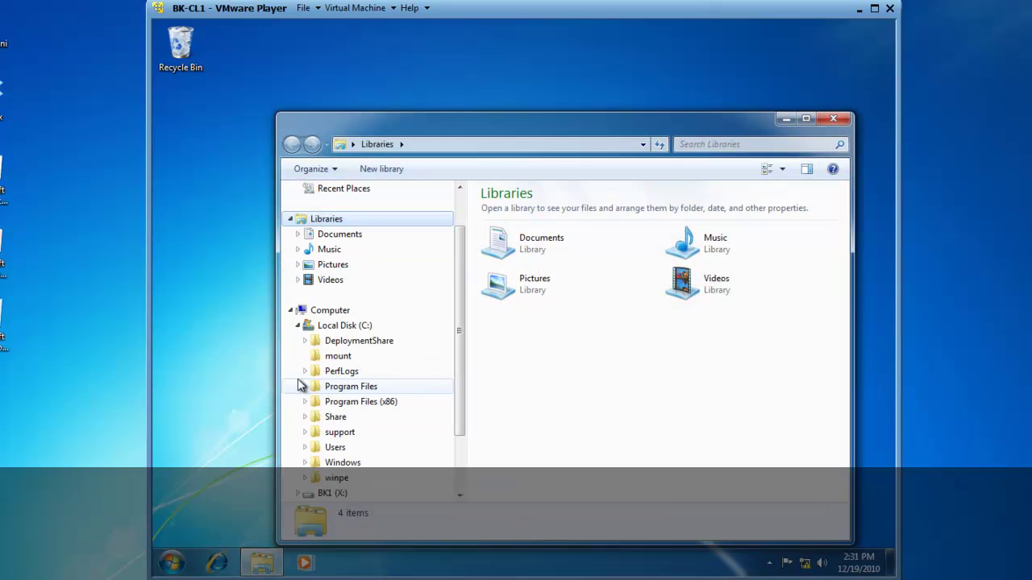
click(335, 448)
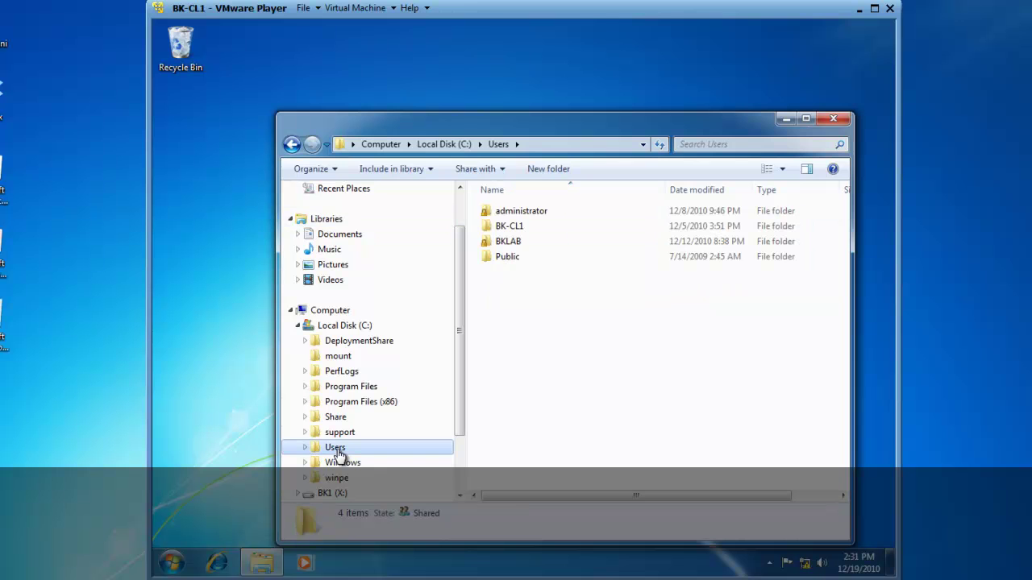
right_click(339, 456)
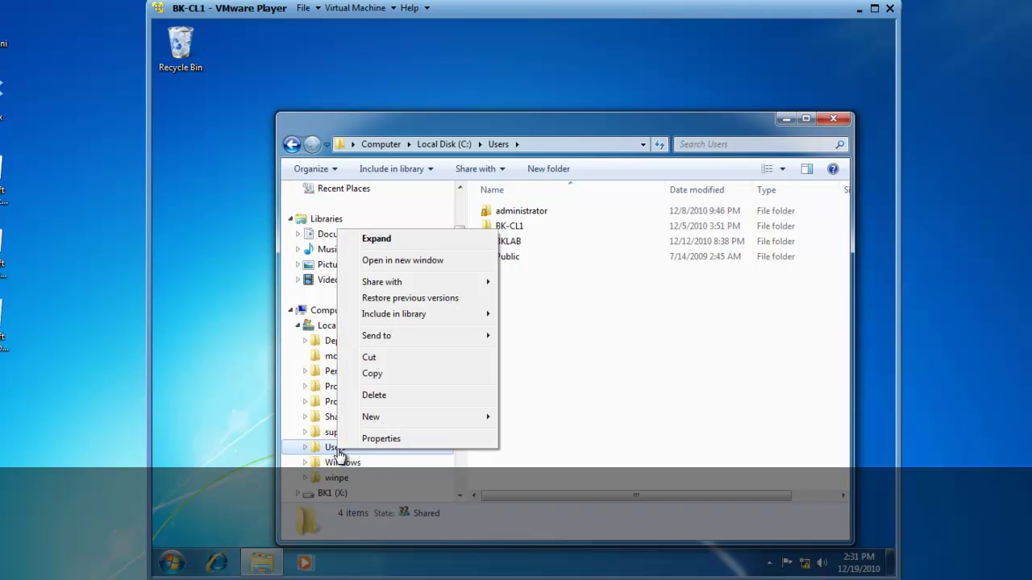
click(376, 439)
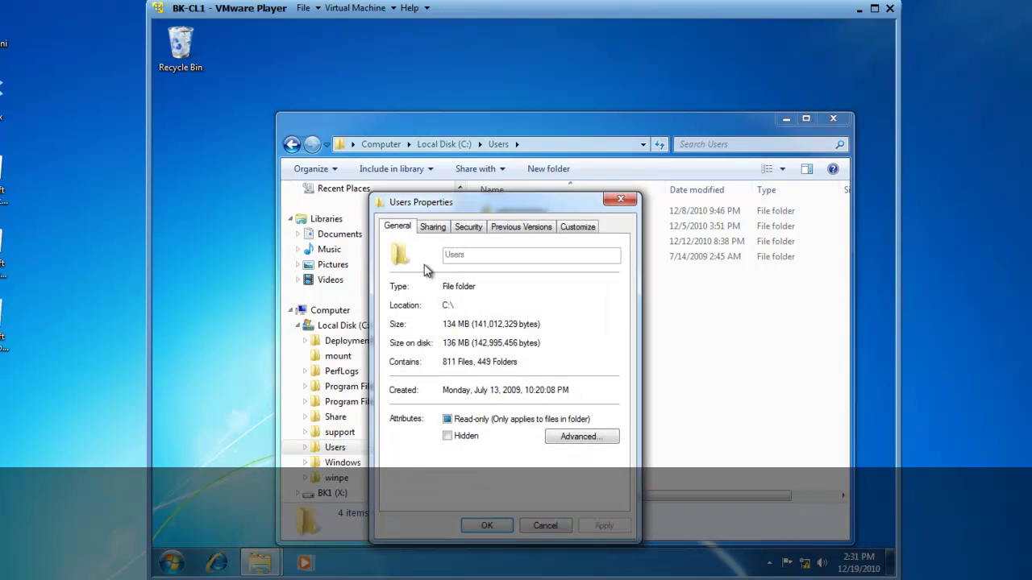
click(441, 232)
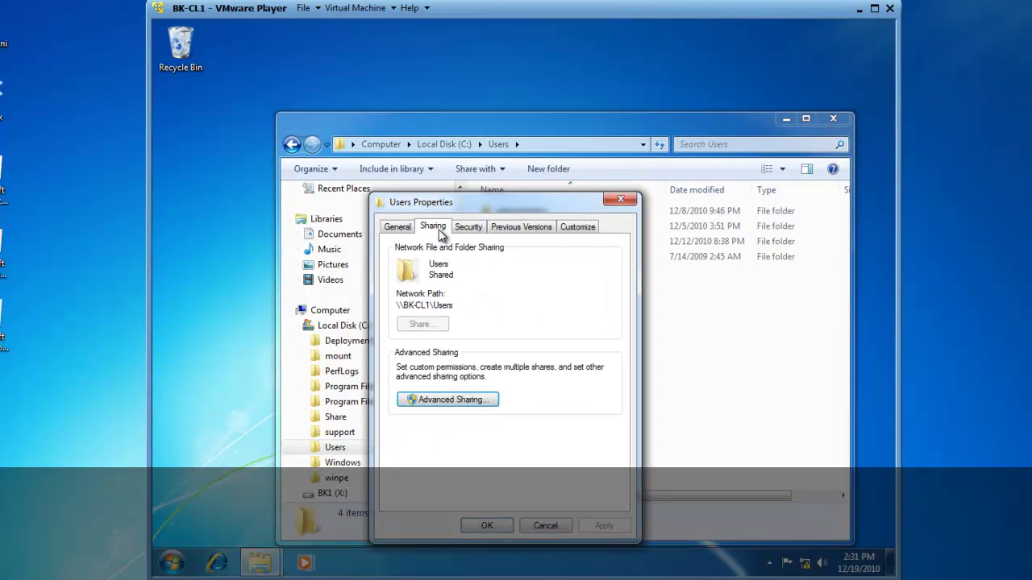
click(434, 401)
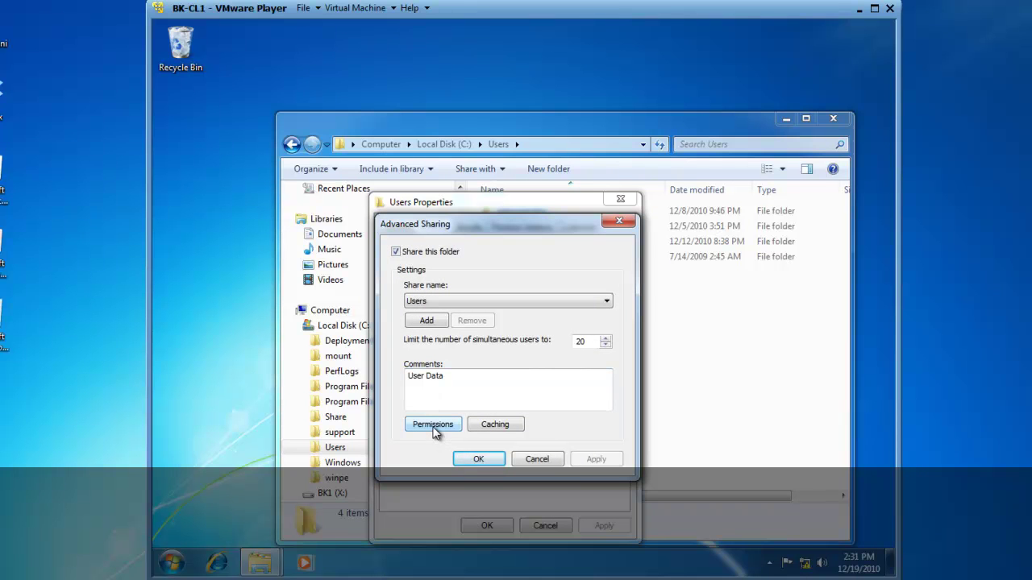
click(433, 428)
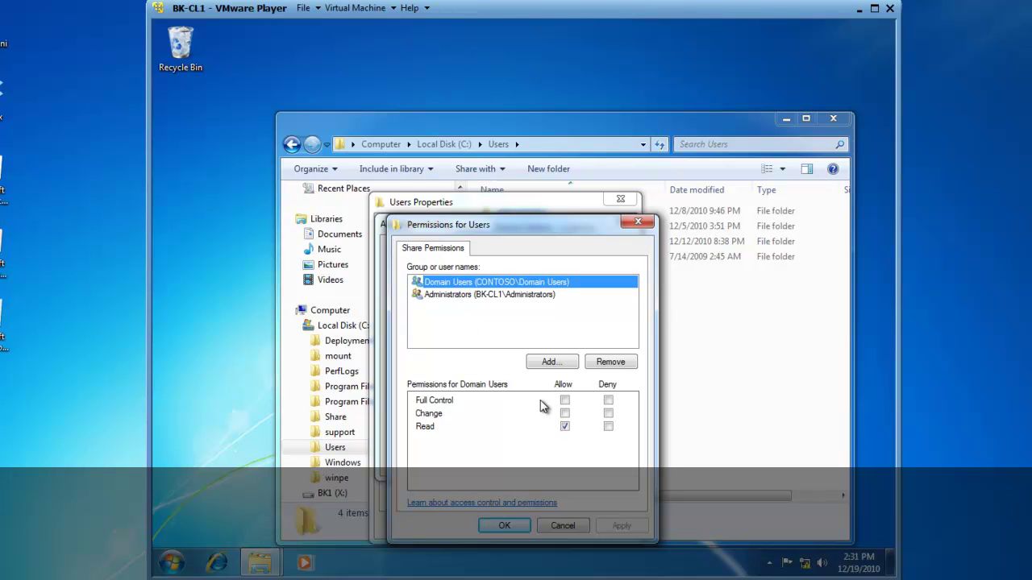
click(443, 302)
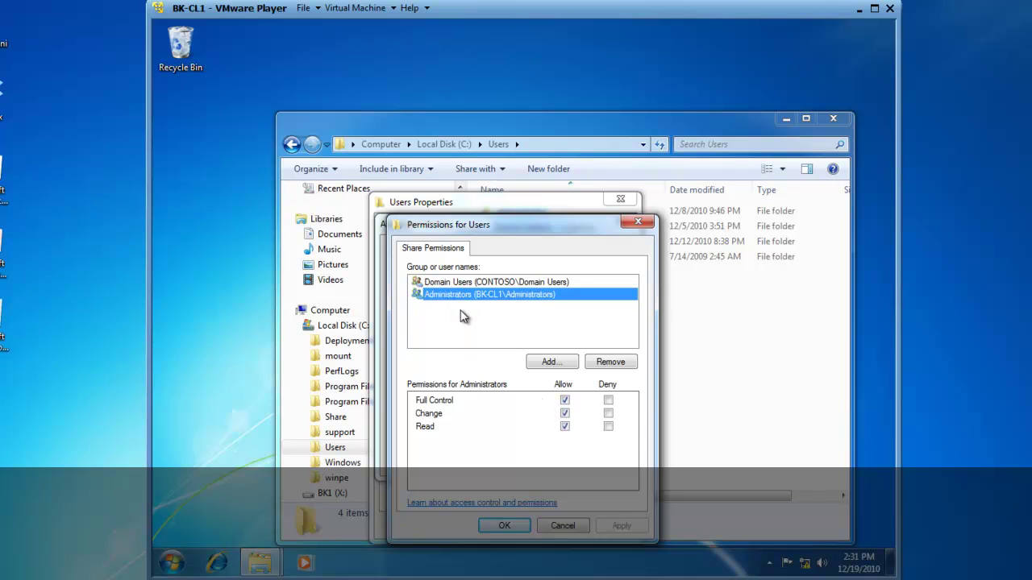
Remove the Domain Users group from the Users share's permissions, save the sharing settings, and close the folder window
click(458, 284)
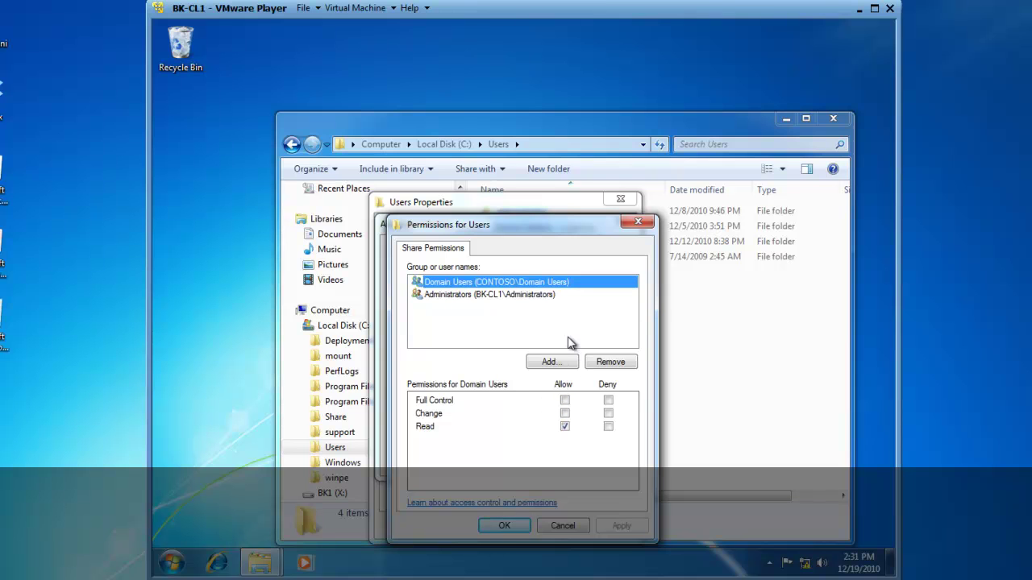
click(611, 362)
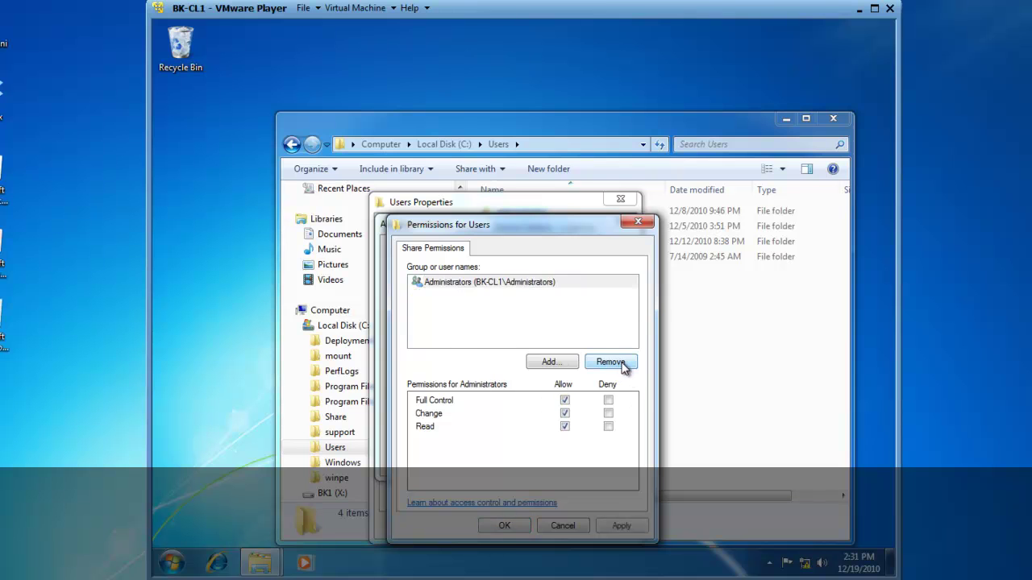
click(472, 286)
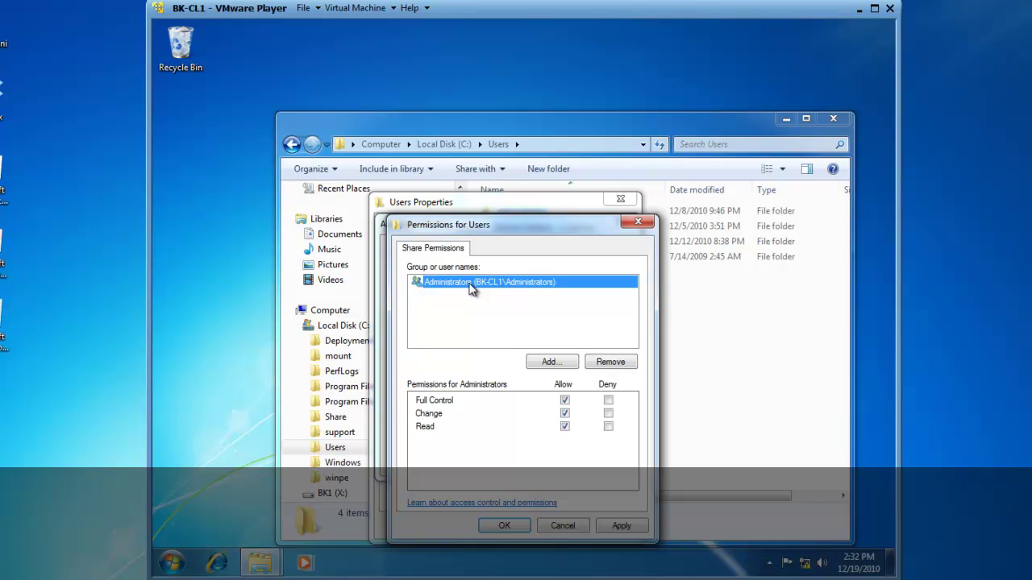
click(505, 526)
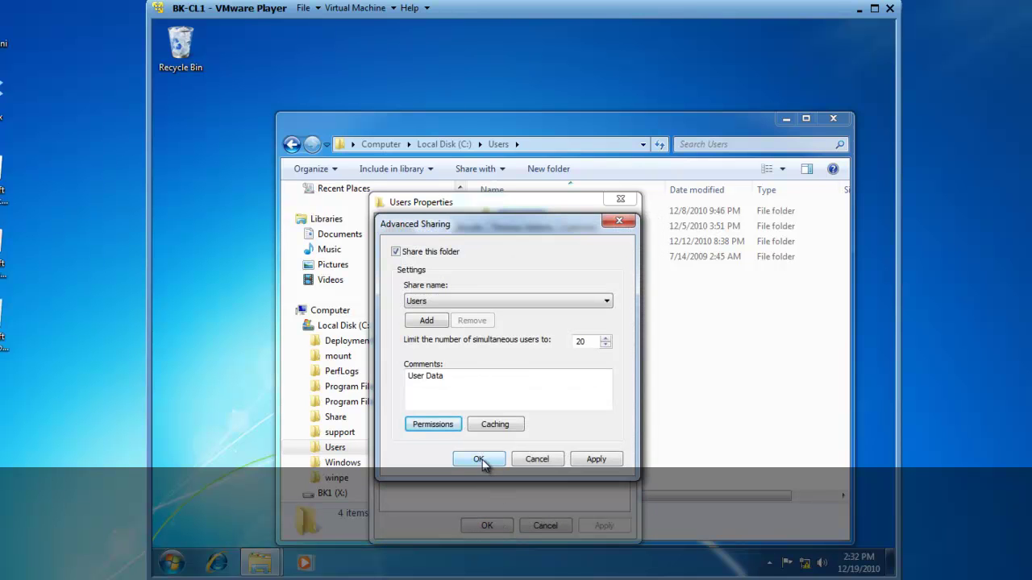
click(478, 459)
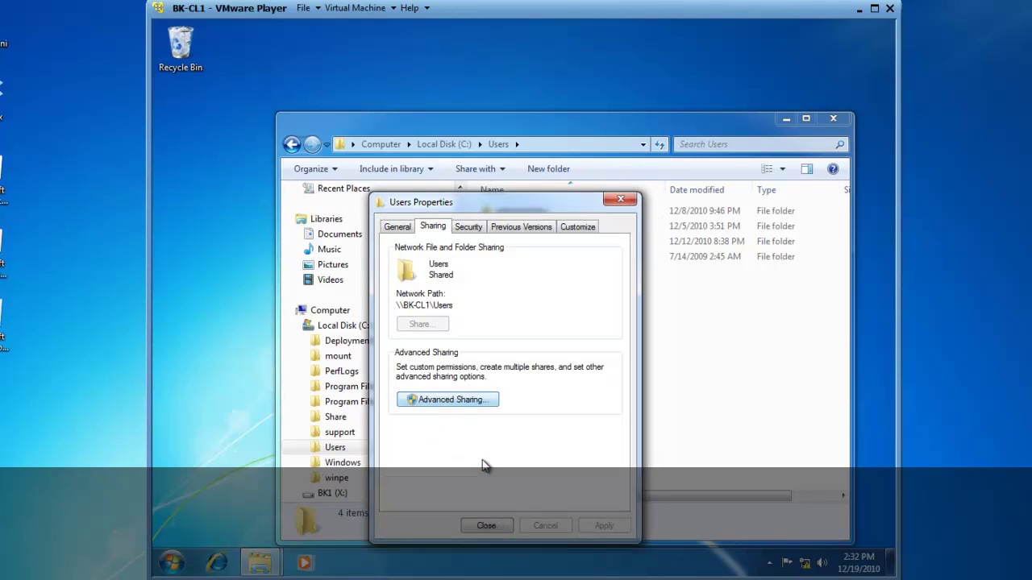
click(486, 526)
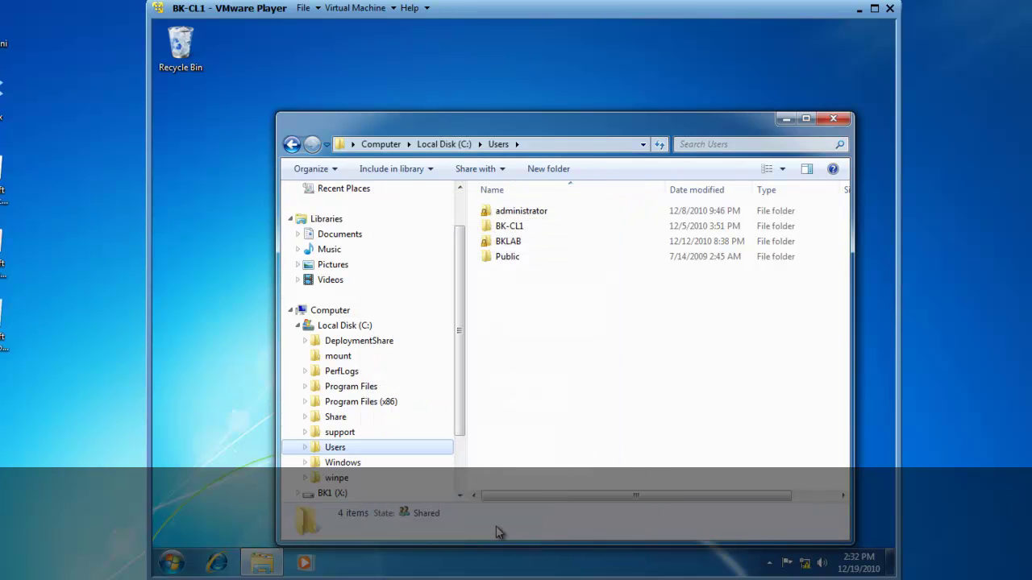
click(833, 118)
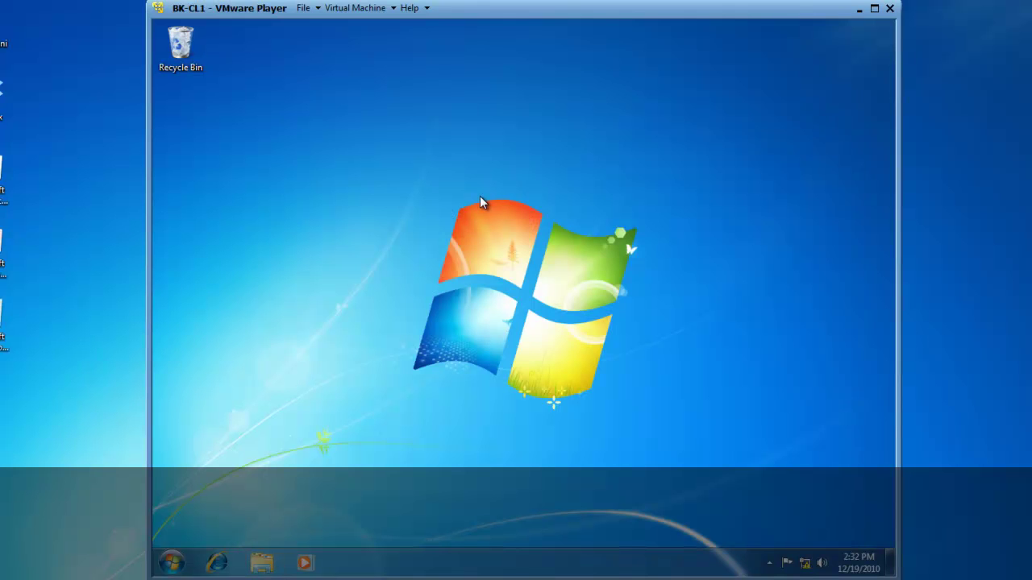